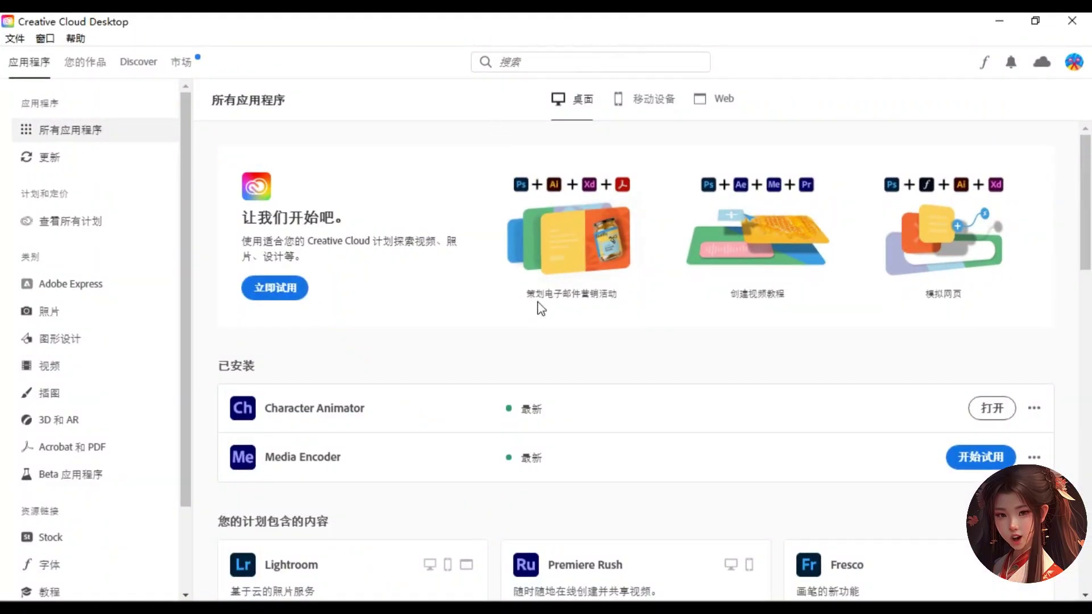
Launch Character Animator from the list of installed applications.
{"action": "mouse_move", "coordinate": [1088, 197]}
{"action": "left_mouse_down"}
{"action": "mouse_move", "coordinate": [1091, 523]}
{"action": "mouse_move", "coordinate": [1090, 188]}
{"action": "left_mouse_up"}
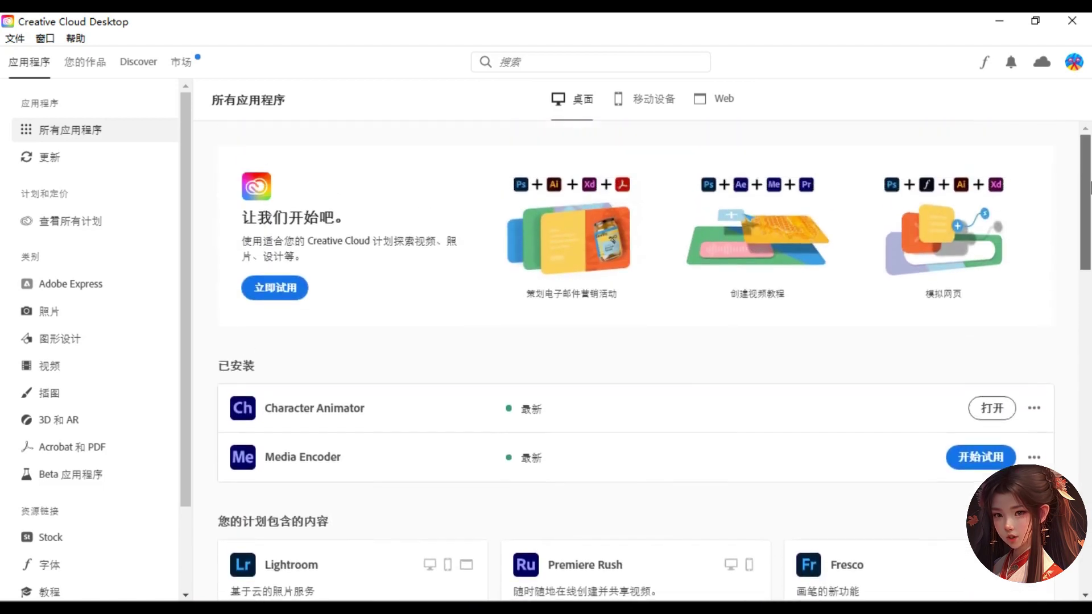
{"action": "left_click", "coordinate": [1001, 410]}
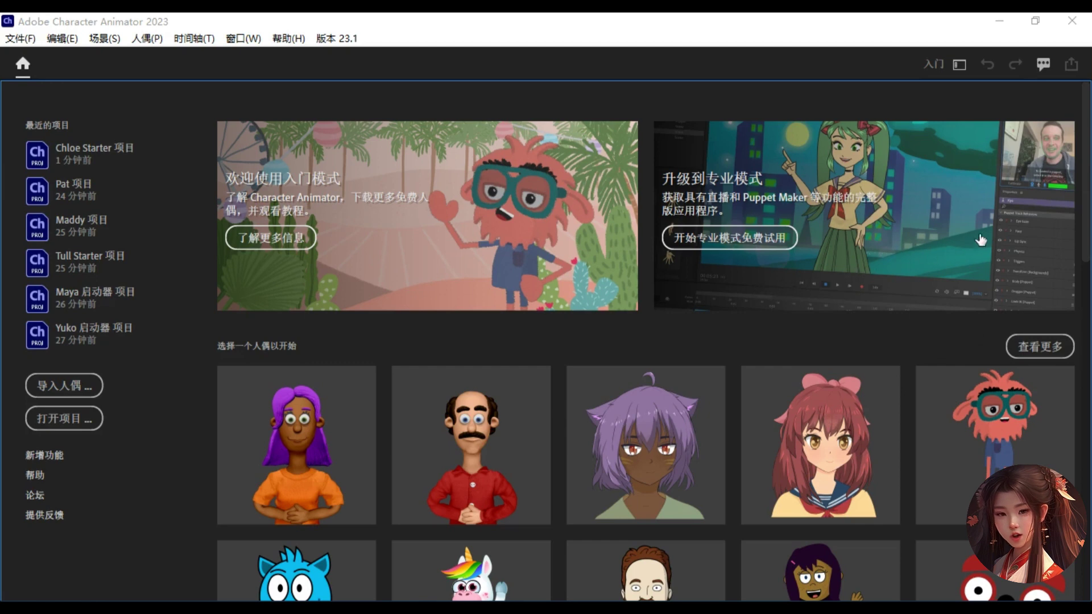
Browse the gallery of starter puppets on the Character Animator home screen.
{"action": "scroll", "coordinate": [1089, 194], "scroll_direction": "down", "scroll_amount": 8}
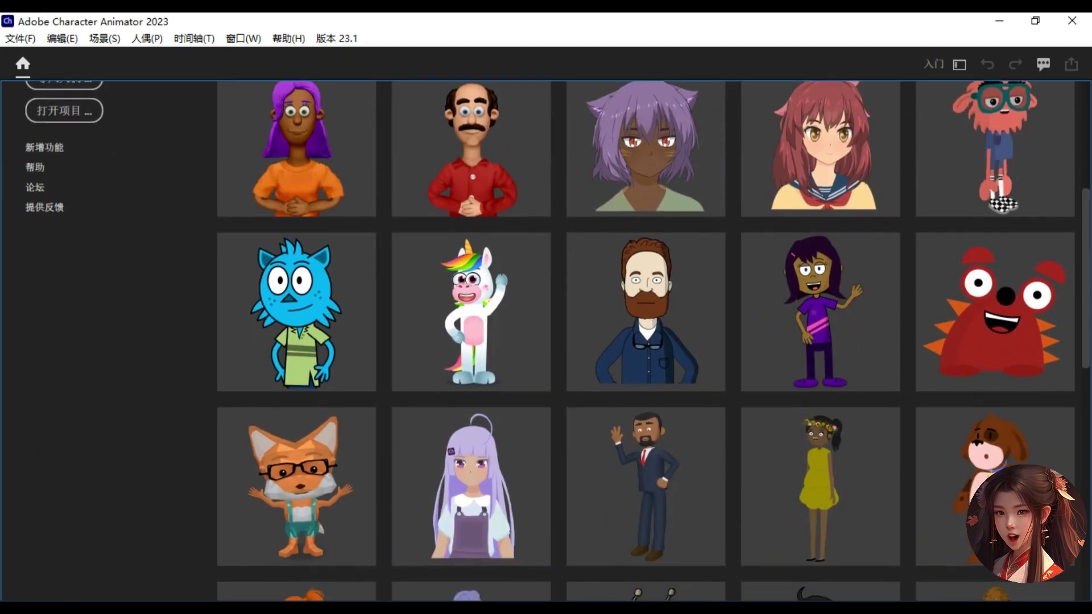
{"action": "scroll", "coordinate": [646, 341], "scroll_direction": "down", "scroll_amount": 8}
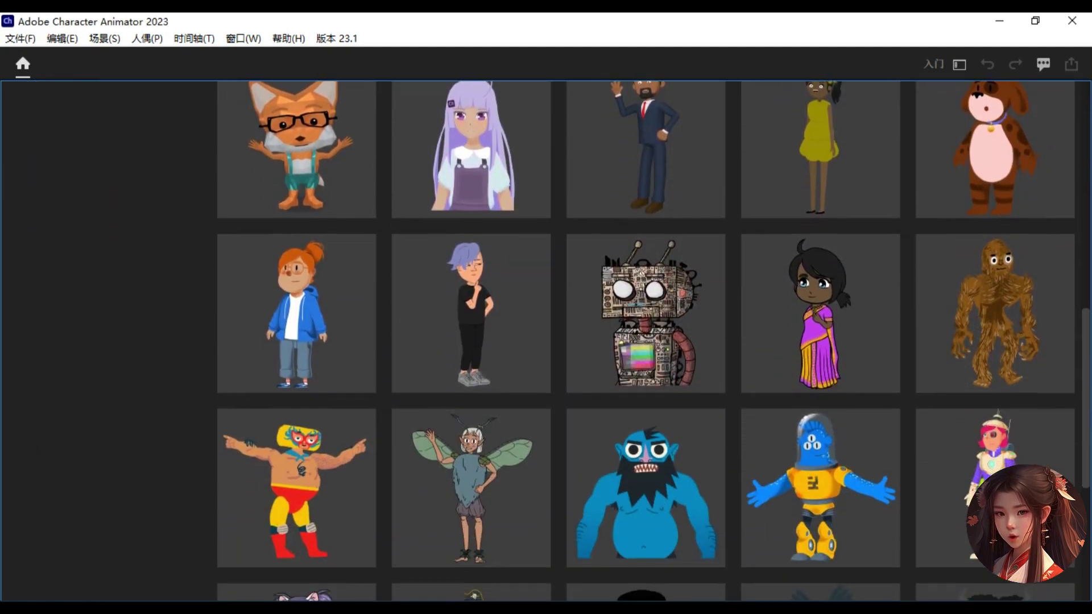
{"action": "scroll", "coordinate": [645, 341], "scroll_direction": "down", "scroll_amount": 2}
{"action": "scroll", "coordinate": [645, 342], "scroll_direction": "up", "scroll_amount": 15}
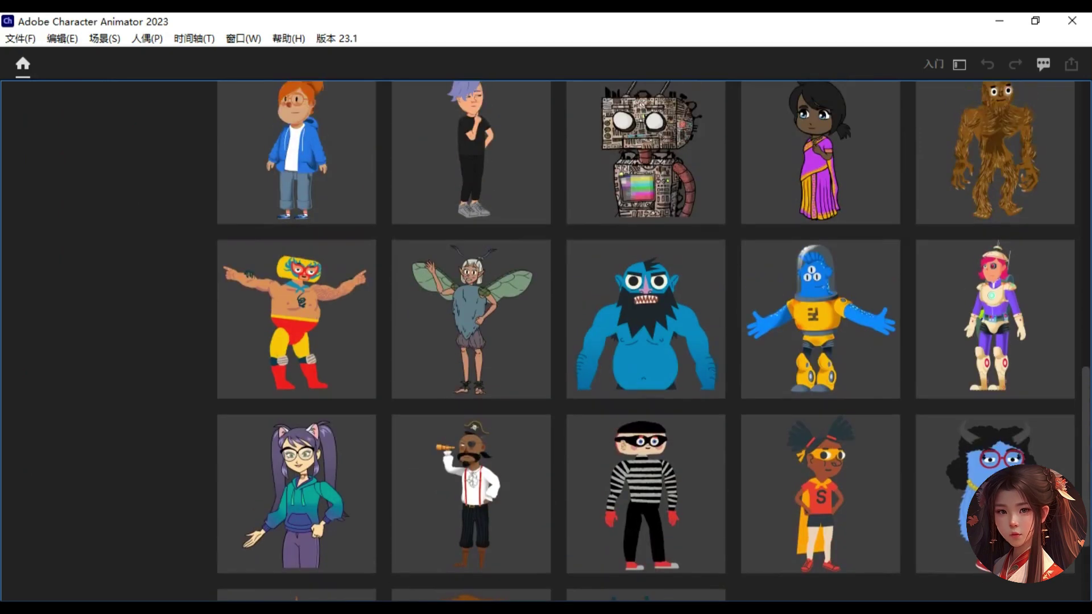
{"action": "scroll", "coordinate": [1053, 213], "scroll_direction": "up", "scroll_amount": 2}
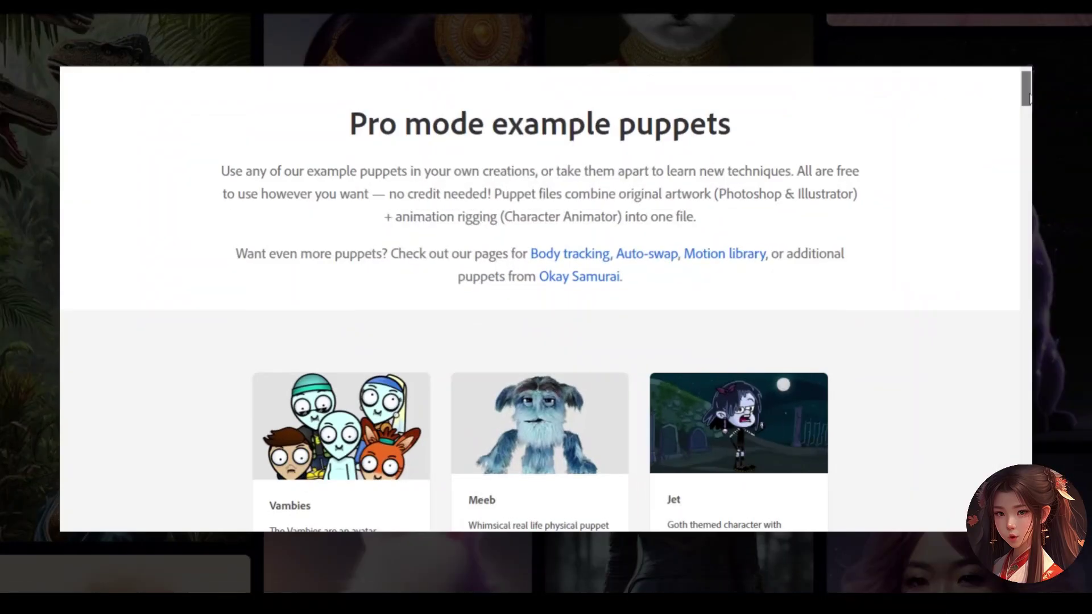
Look through the downloadable puppets on the Pro mode example puppets web page.
{"action": "scroll", "coordinate": [546, 299], "scroll_direction": "down", "scroll_amount": 4}
{"action": "scroll", "coordinate": [546, 299], "scroll_direction": "down", "scroll_amount": 3}
{"action": "scroll", "coordinate": [546, 299], "scroll_direction": "down", "scroll_amount": 10}
{"action": "scroll", "coordinate": [546, 299], "scroll_direction": "down", "scroll_amount": 8}
{"action": "scroll", "coordinate": [546, 299], "scroll_direction": "down", "scroll_amount": 8}
{"action": "scroll", "coordinate": [546, 299], "scroll_direction": "down", "scroll_amount": 10}
{"action": "scroll", "coordinate": [546, 299], "scroll_direction": "down", "scroll_amount": 9}
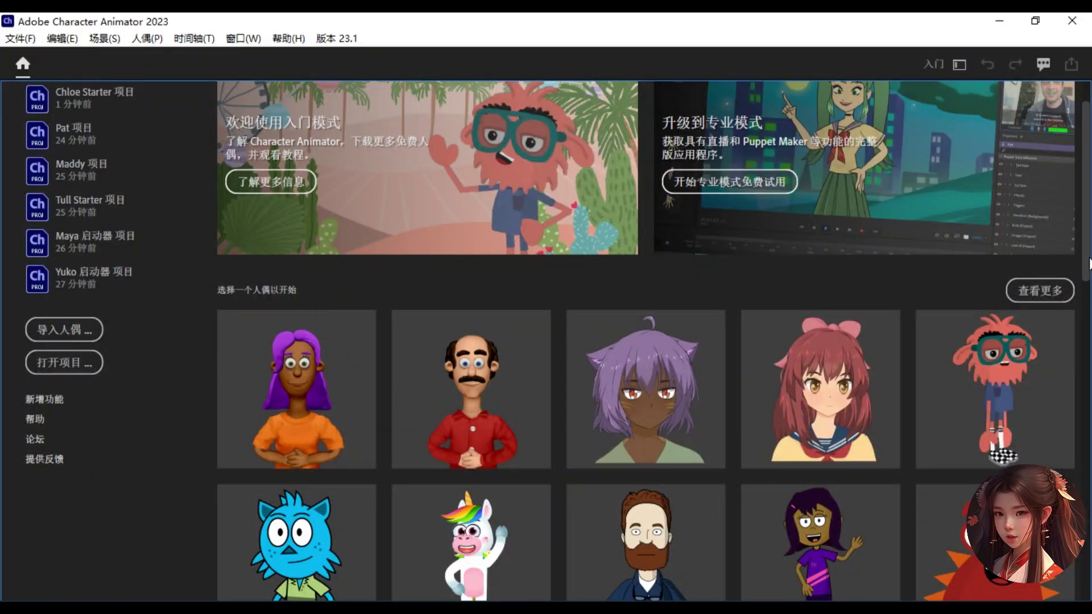
Start a project with the Yuko starter puppet from the home screen gallery and import a recorded speech file into it.
{"action": "scroll", "coordinate": [569, 496], "scroll_direction": "down", "scroll_amount": 13}
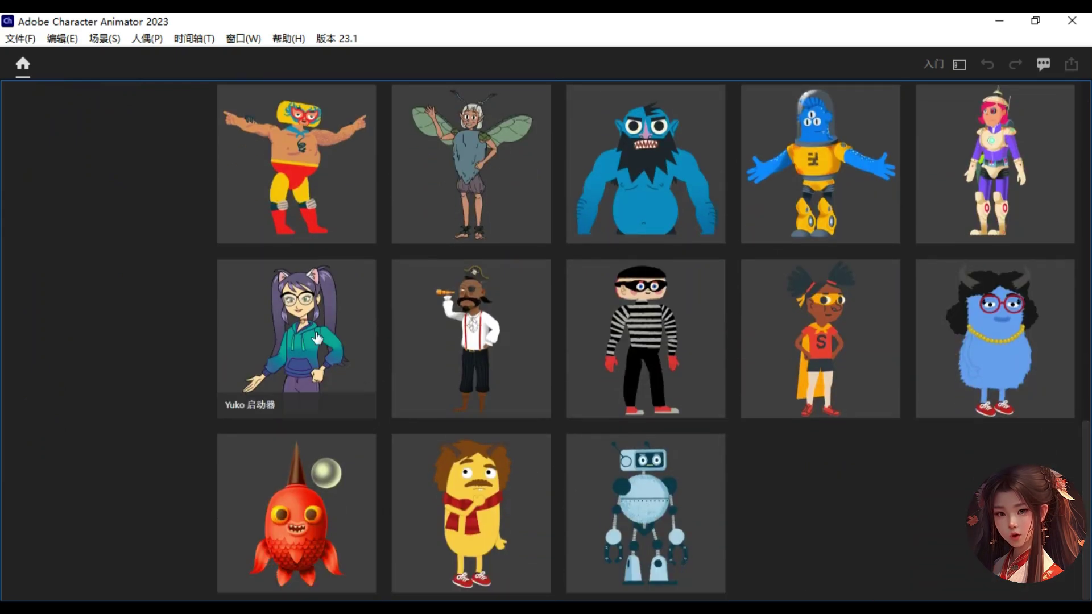
{"action": "left_click", "coordinate": [317, 337]}
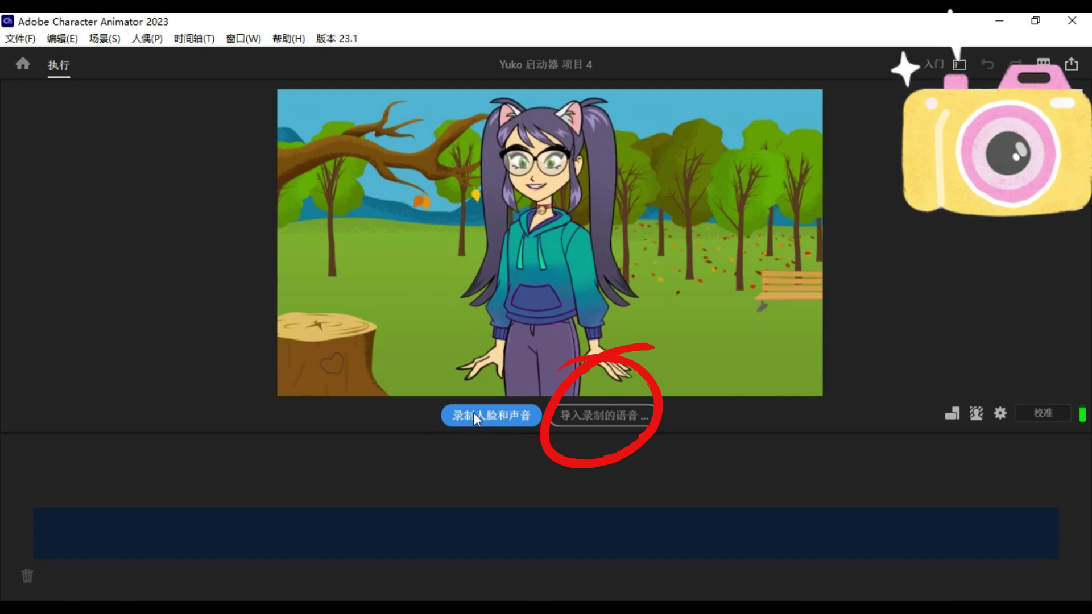
{"action": "left_click", "coordinate": [598, 418]}
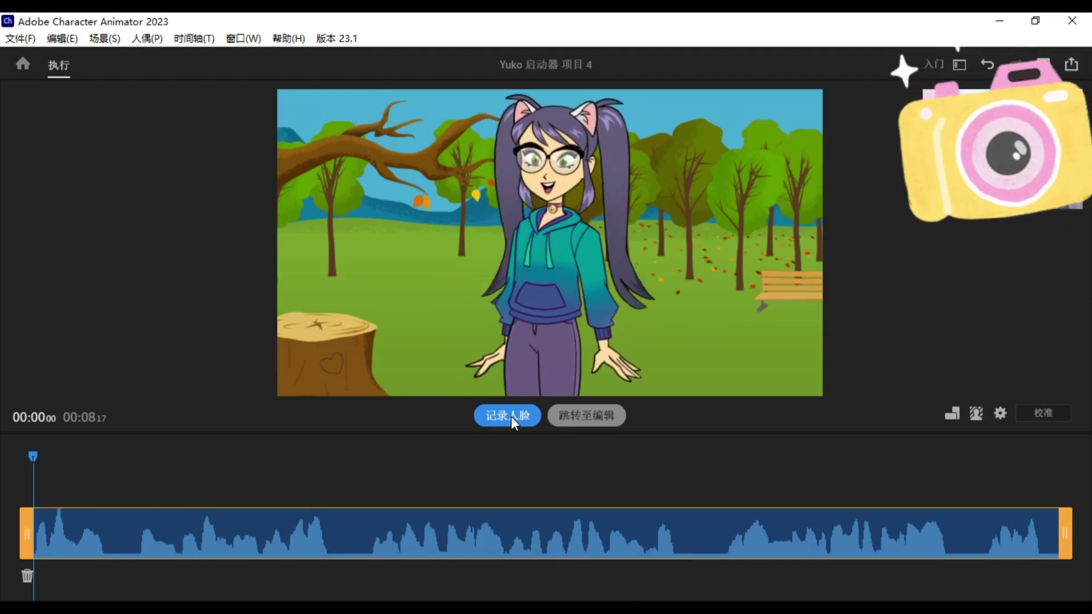
Record the puppet's face performance over the imported speech, finish the recording and play back the take.
{"action": "left_click", "coordinate": [511, 416]}
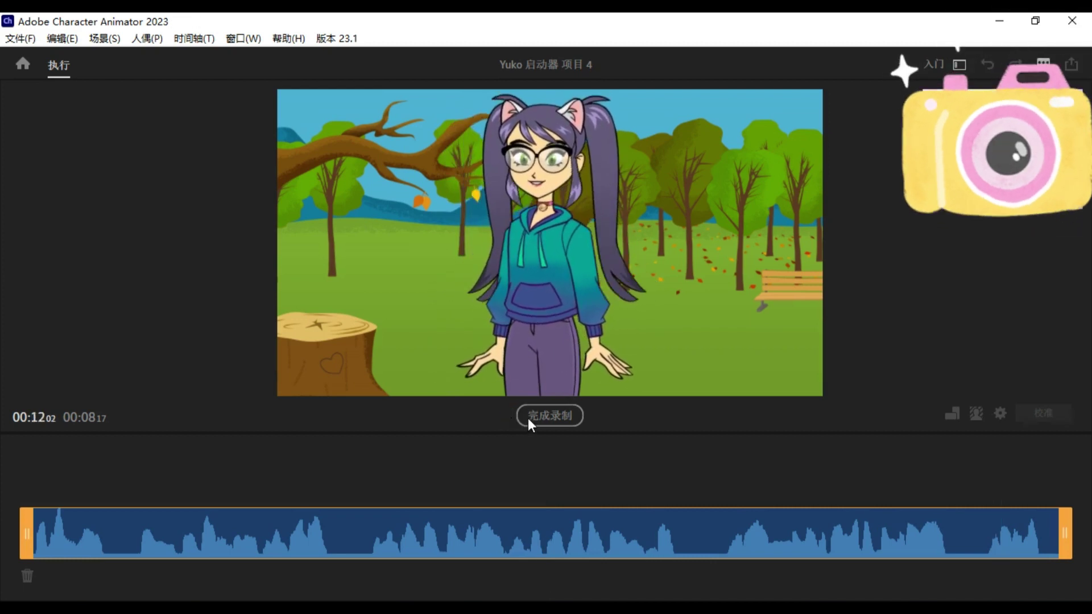
{"action": "left_click", "coordinate": [528, 417]}
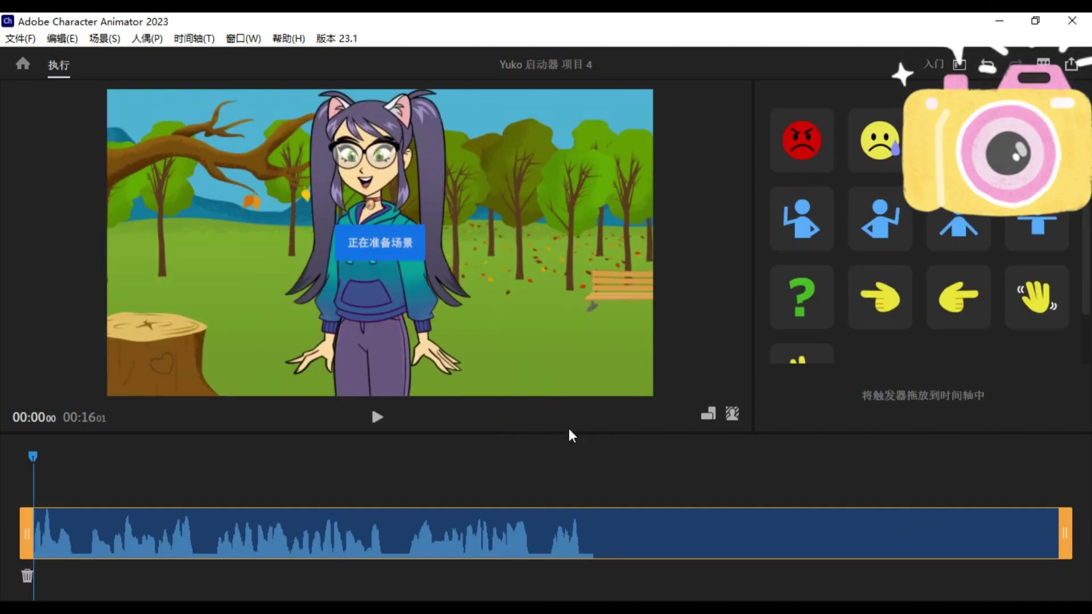
{"action": "left_click", "coordinate": [377, 417]}
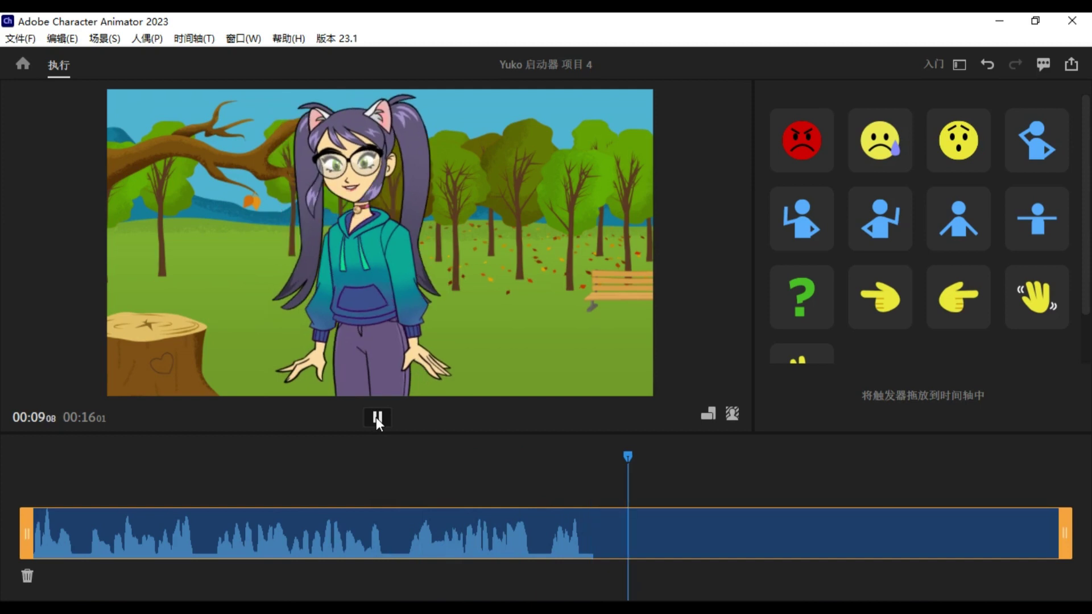
{"action": "left_click", "coordinate": [377, 417]}
Preview the puppet's triggers, including waving, pointing, the one-hand and two-hand gestures and the peace sign.
{"action": "scroll", "coordinate": [1087, 350], "scroll_direction": "down", "scroll_amount": 1}
{"action": "scroll", "coordinate": [1086, 350], "scroll_direction": "up", "scroll_amount": 1}
{"action": "left_click", "coordinate": [1035, 302]}
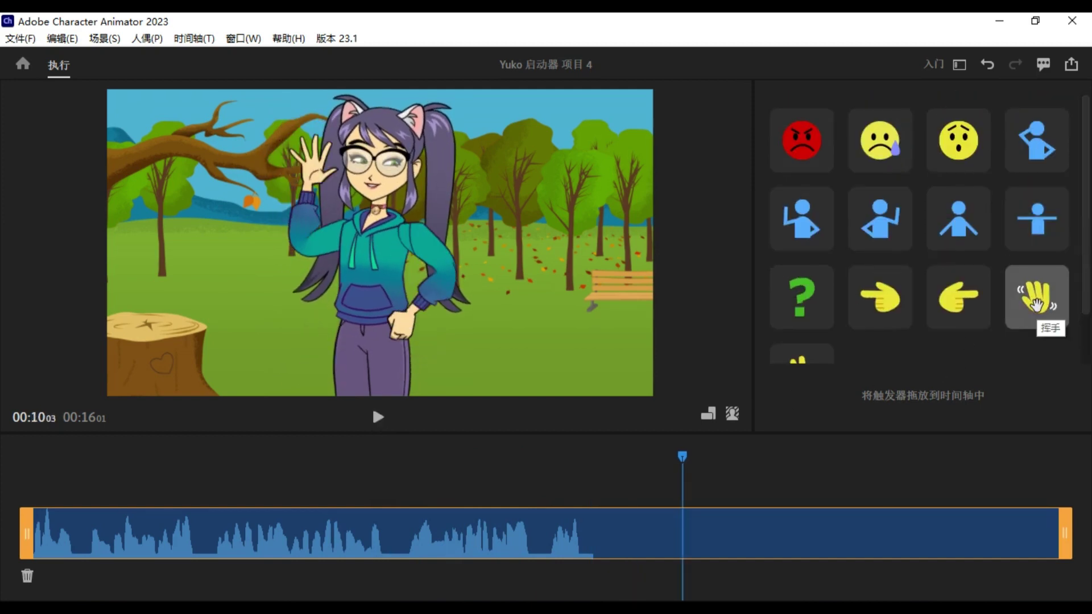
{"action": "left_click", "coordinate": [949, 296]}
{"action": "left_click", "coordinate": [956, 219]}
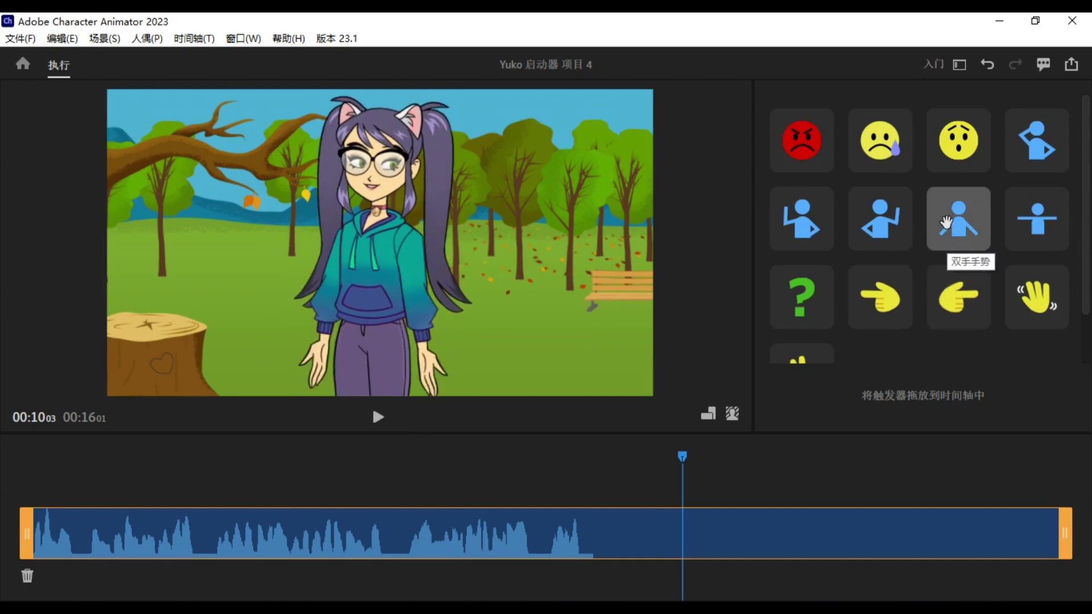
{"action": "left_click", "coordinate": [876, 223]}
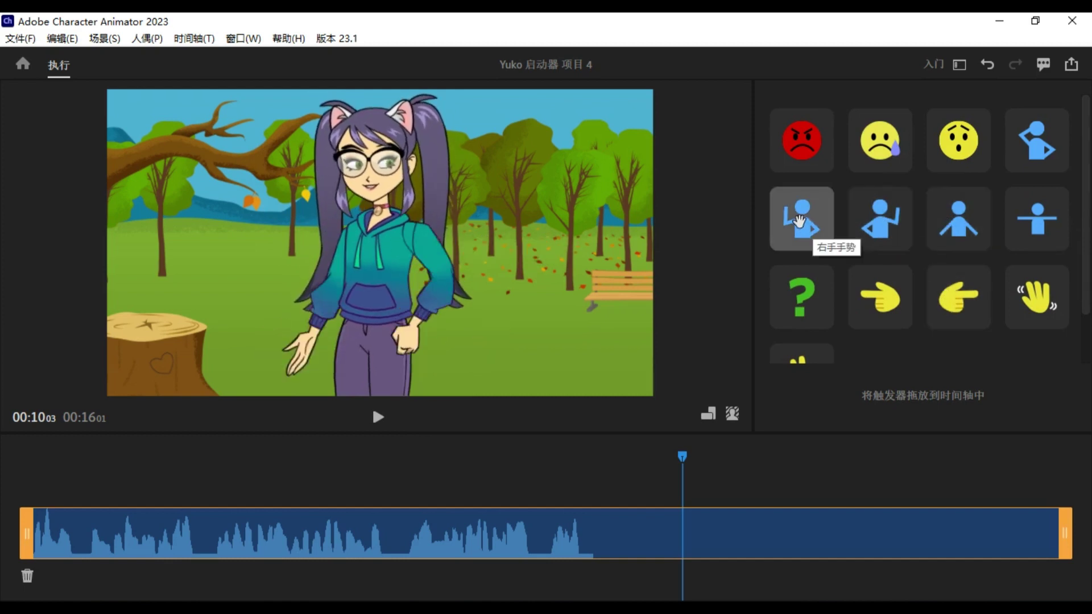
{"action": "left_click", "coordinate": [812, 352]}
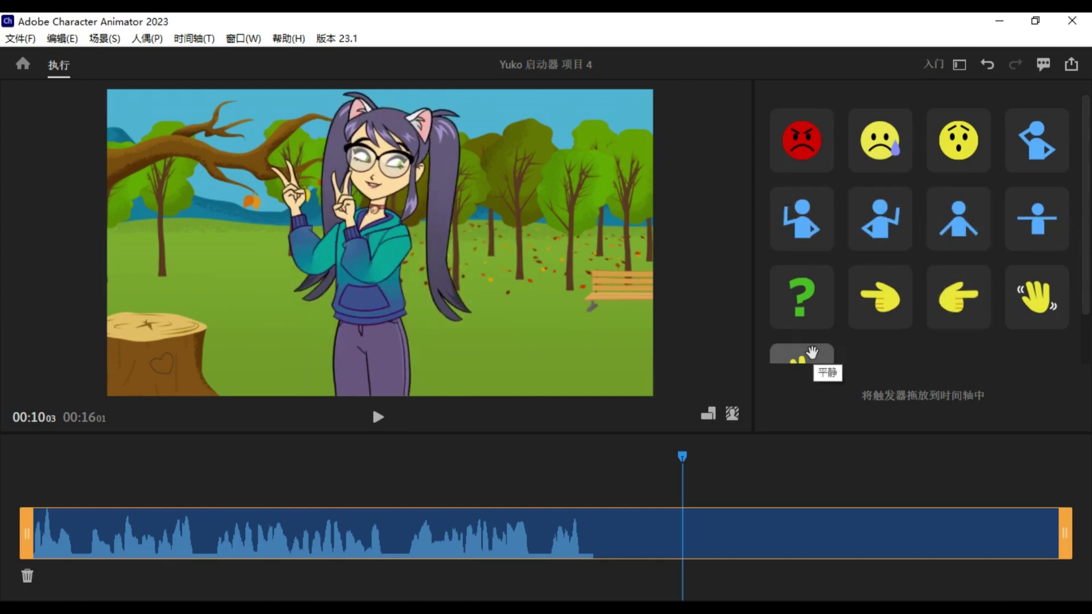
{"action": "left_click", "coordinate": [1037, 297]}
Add the waving trigger near the start of the timeline, just under one second in, and play the scene from the beginning.
{"action": "left_click_drag", "start_coordinate": [1036, 297], "coordinate": [88, 483]}
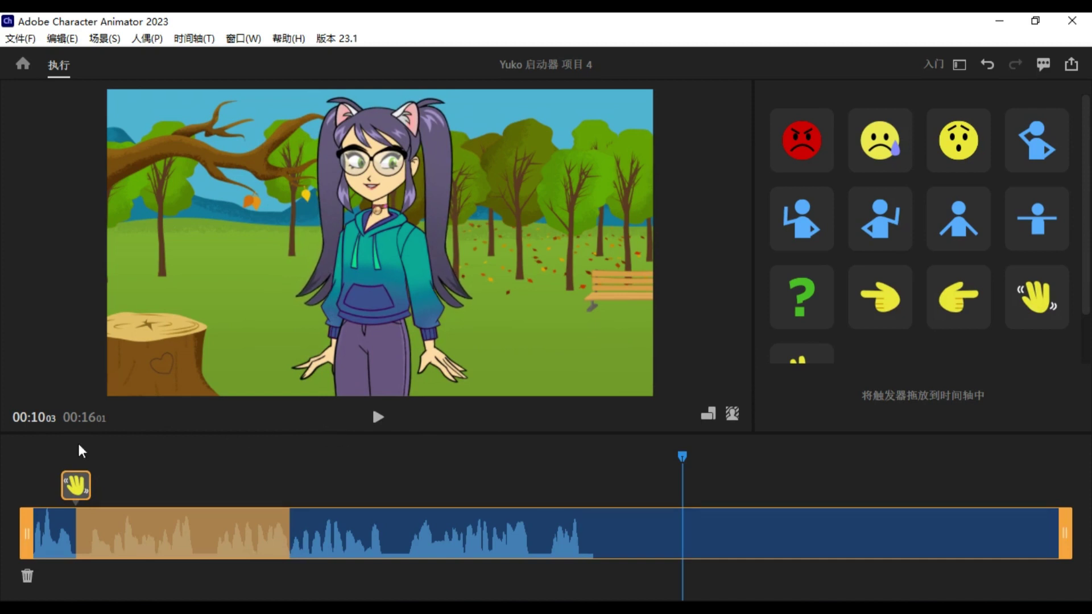
{"action": "key", "text": "Home"}
{"action": "left_click", "coordinate": [377, 417]}
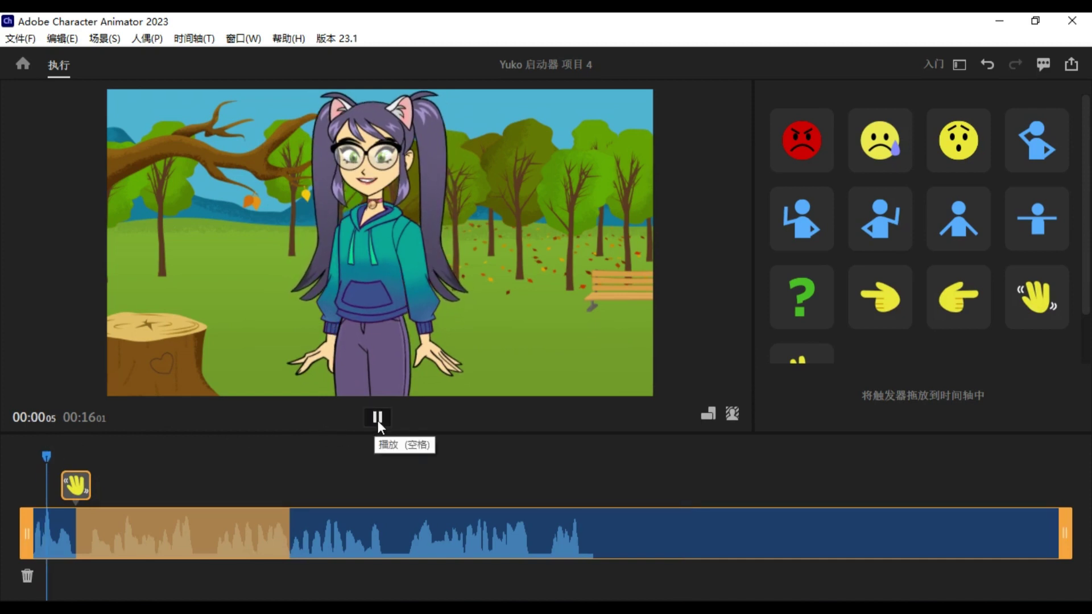
{"action": "left_click", "coordinate": [379, 420]}
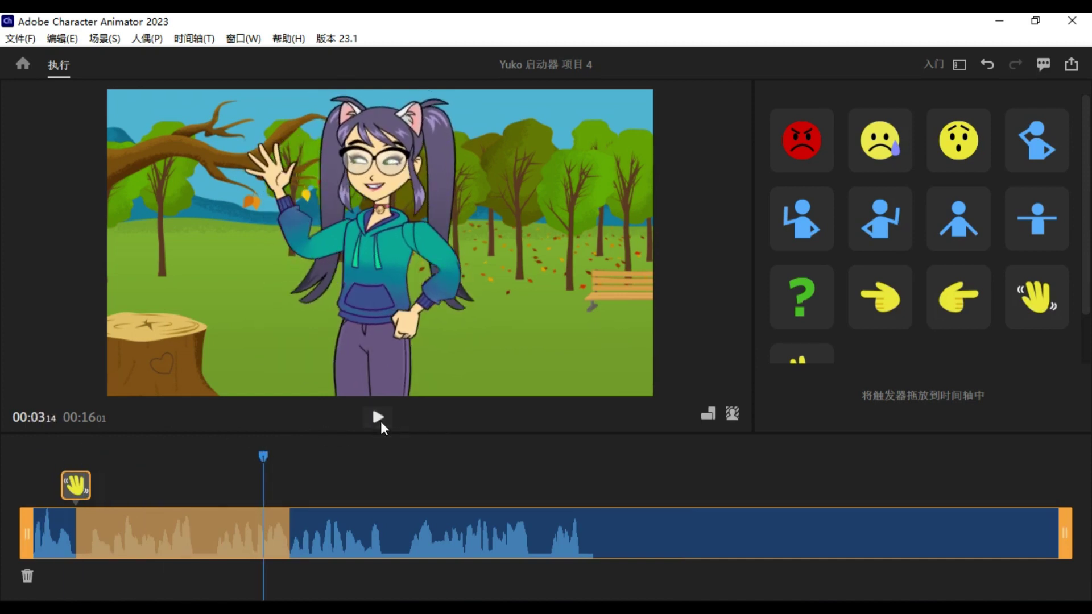
Add the two-hand gesture, right-hand gesture and pointing-right triggers one after another behind the waving trigger, up to the end of the speech.
{"action": "left_click_drag", "start_coordinate": [959, 219], "coordinate": [312, 483]}
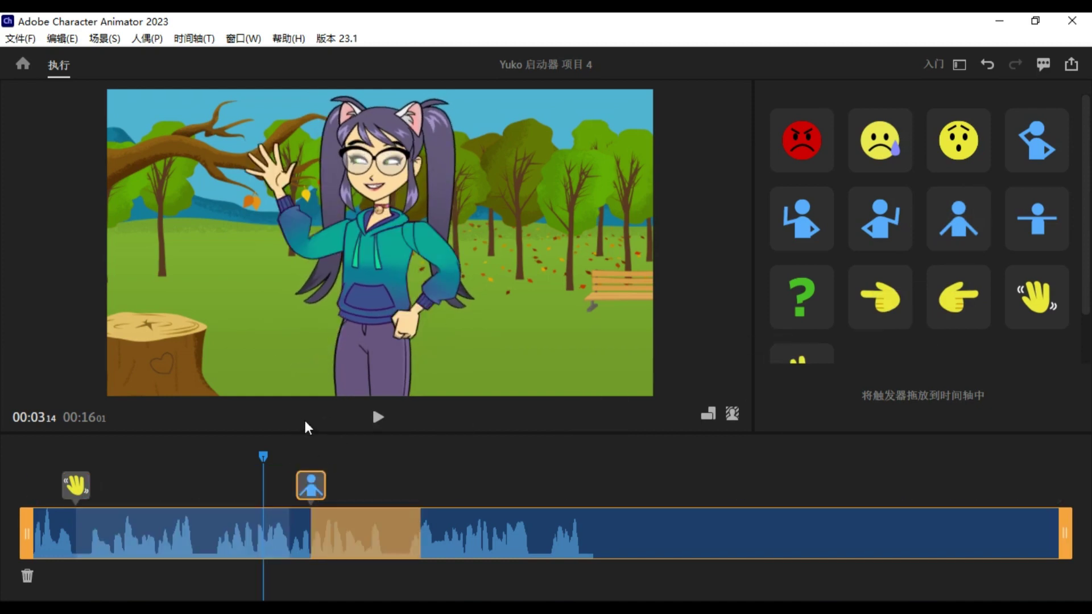
{"action": "left_click", "coordinate": [378, 418]}
{"action": "left_click", "coordinate": [377, 417]}
{"action": "left_click_drag", "start_coordinate": [802, 219], "coordinate": [446, 484]}
{"action": "left_click_drag", "start_coordinate": [958, 297], "coordinate": [584, 484]}
Play the scene from the beginning and trim its end to about 11 seconds, shortly after the pointing trigger.
{"action": "key", "text": "Home"}
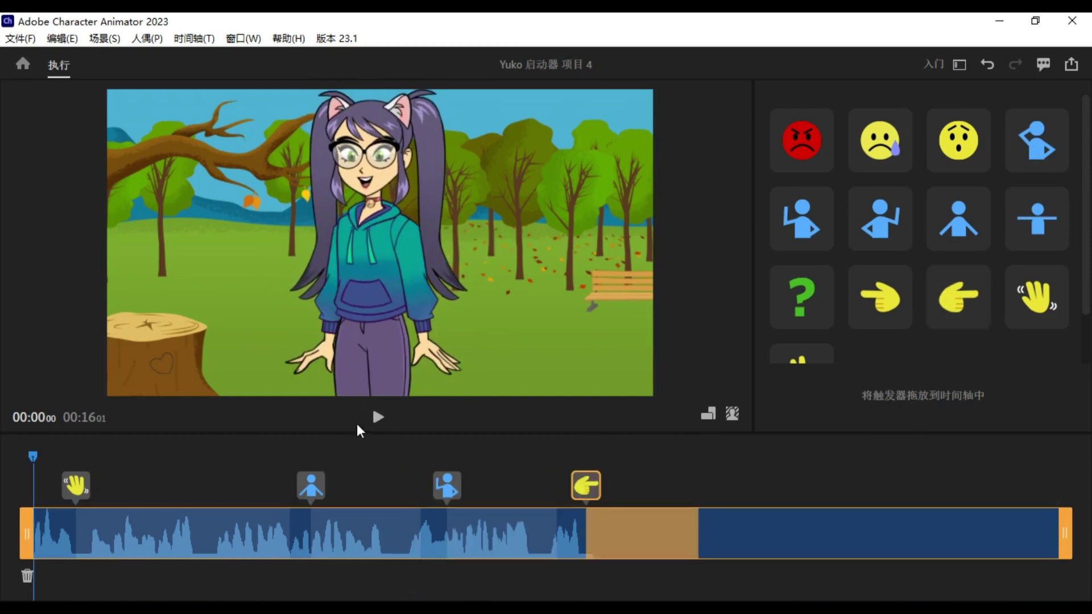
{"action": "left_click", "coordinate": [378, 418]}
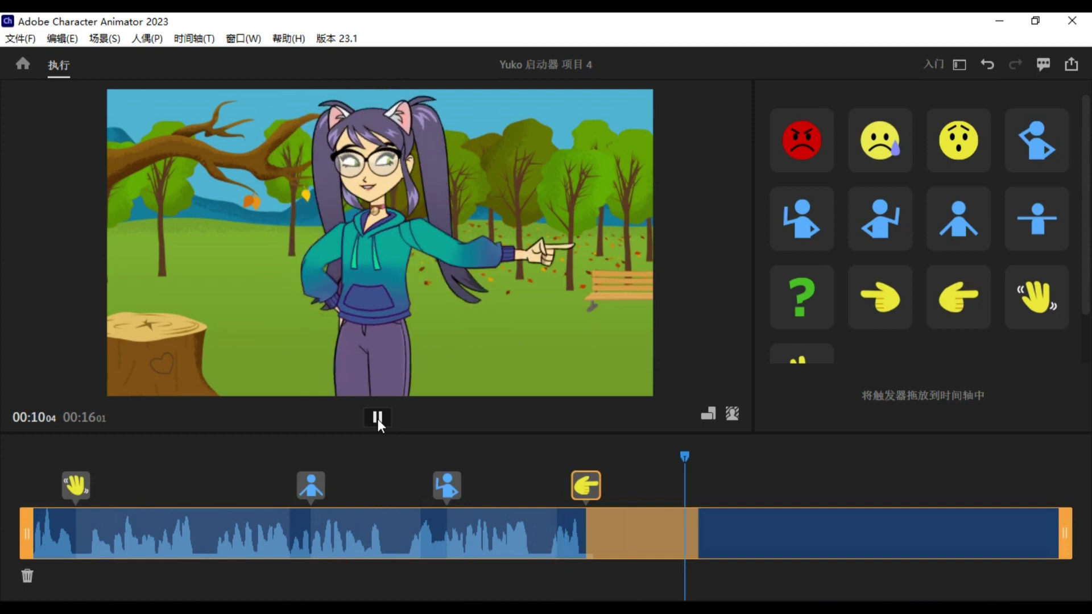
{"action": "left_click", "coordinate": [377, 418]}
{"action": "left_click_drag", "start_coordinate": [1065, 532], "coordinate": [759, 526]}
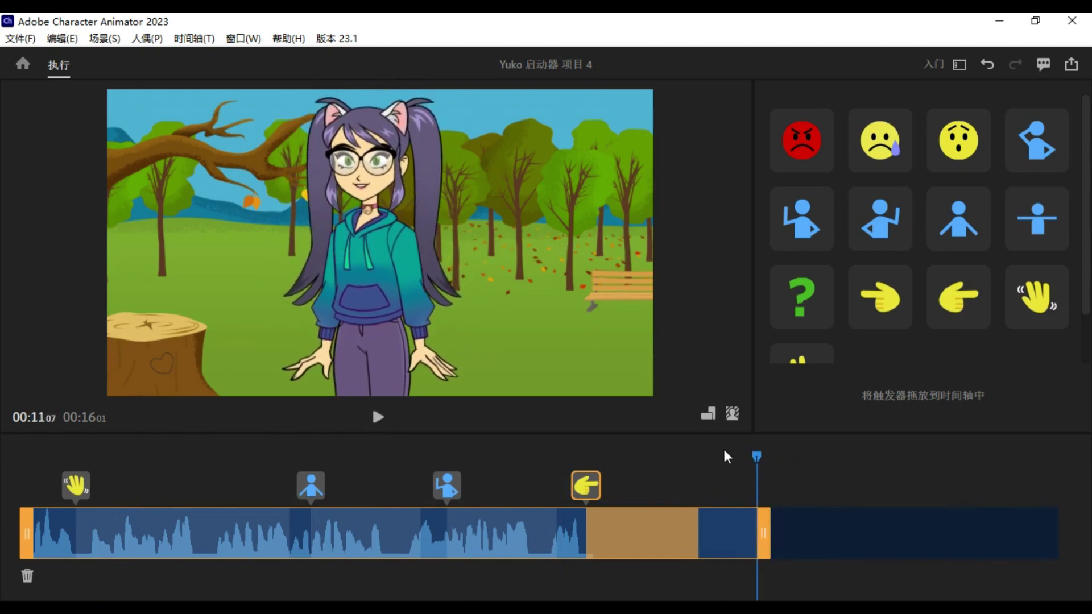
Try the landscape with red blossoming trees as the scene background.
{"action": "left_click", "coordinate": [732, 416]}
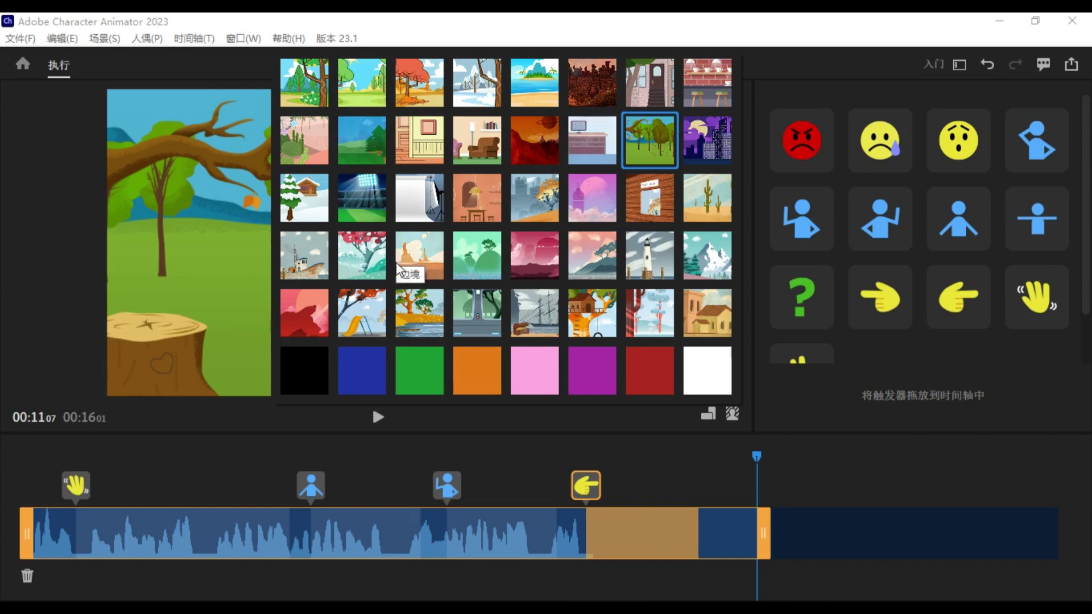
{"action": "left_click", "coordinate": [362, 255]}
{"action": "left_click", "coordinate": [508, 437]}
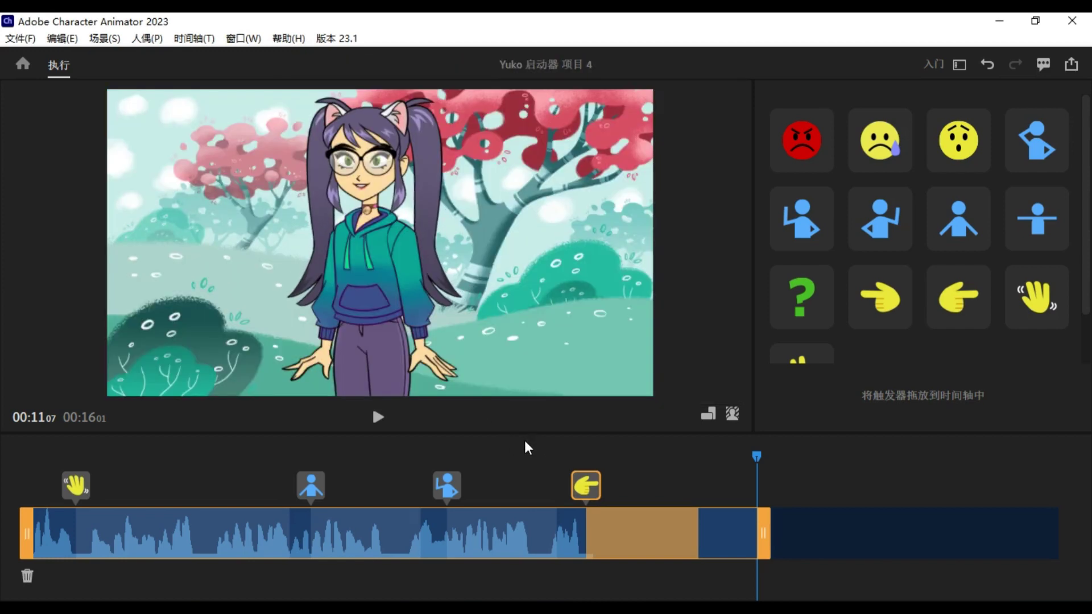
Set the scene background to solid green and export the scene as Yuko2.mp4 with the high-quality (large file) preset.
{"action": "left_click", "coordinate": [732, 414]}
{"action": "left_click", "coordinate": [425, 367]}
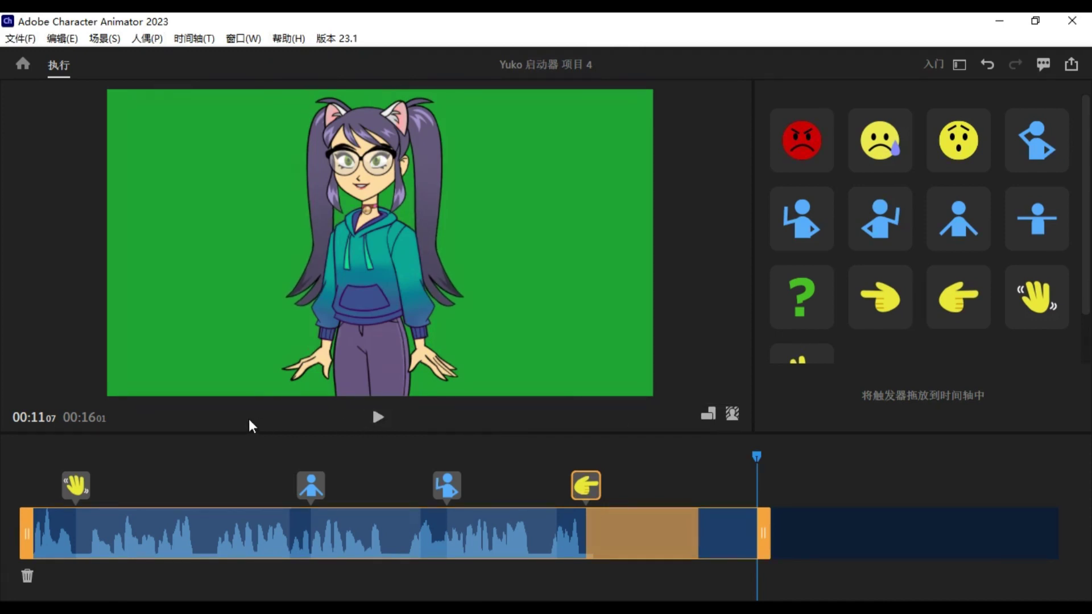
{"action": "left_click", "coordinate": [1074, 67]}
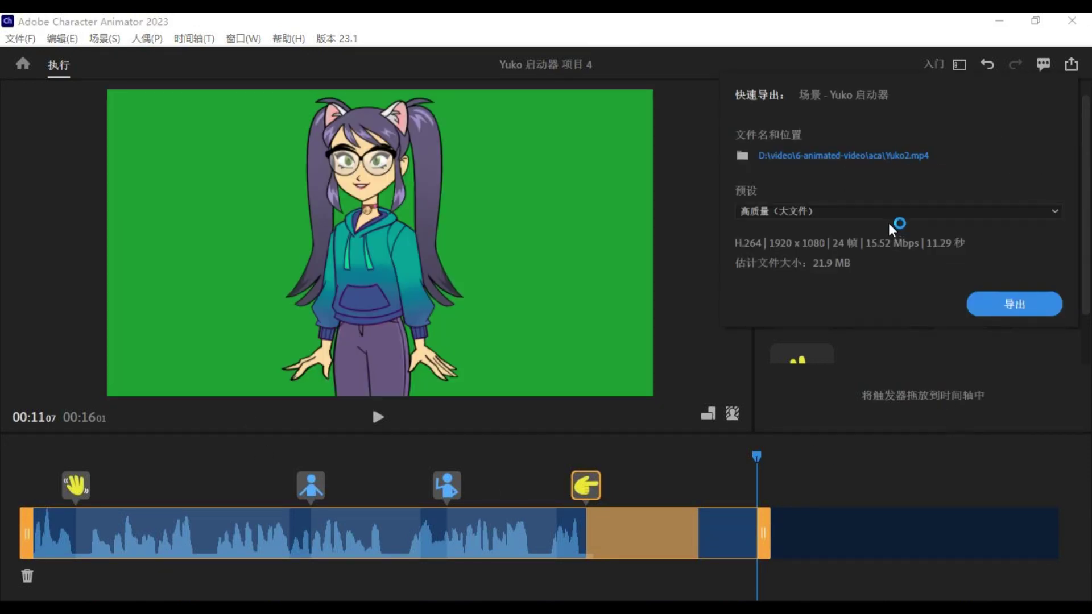
{"action": "left_click", "coordinate": [990, 297]}
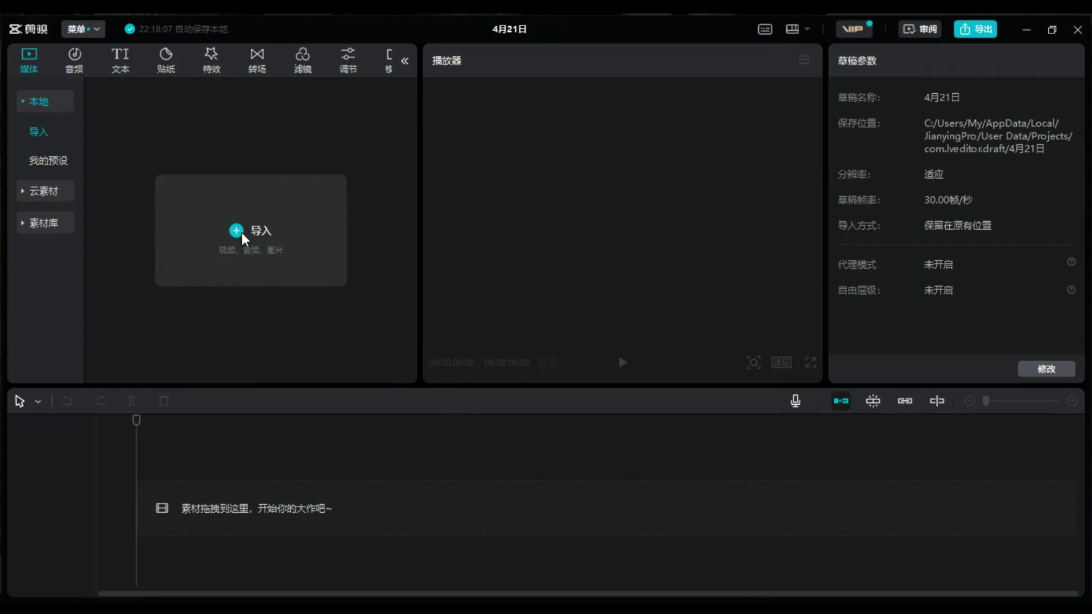
In 剪映, import the two green-screen videos and the village landscape image, and place video-nora.mp4 above the landscape, extended to 00:00:11:17.
{"action": "left_click", "coordinate": [244, 237]}
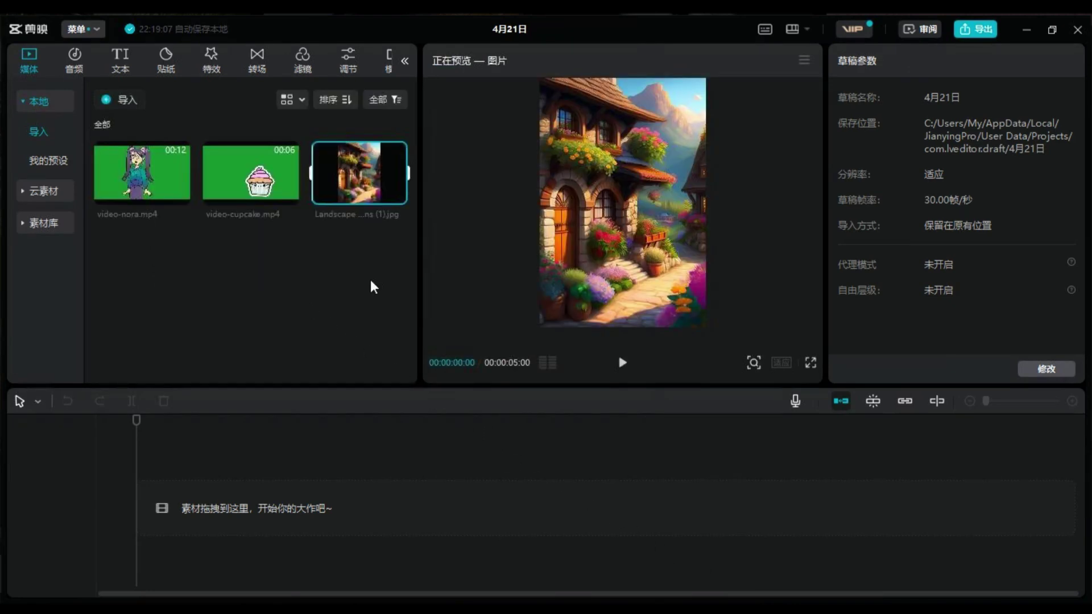
{"action": "left_click_drag", "start_coordinate": [141, 182], "coordinate": [165, 455]}
{"action": "left_click_drag", "start_coordinate": [358, 179], "coordinate": [455, 547]}
{"action": "left_click", "coordinate": [455, 547]}
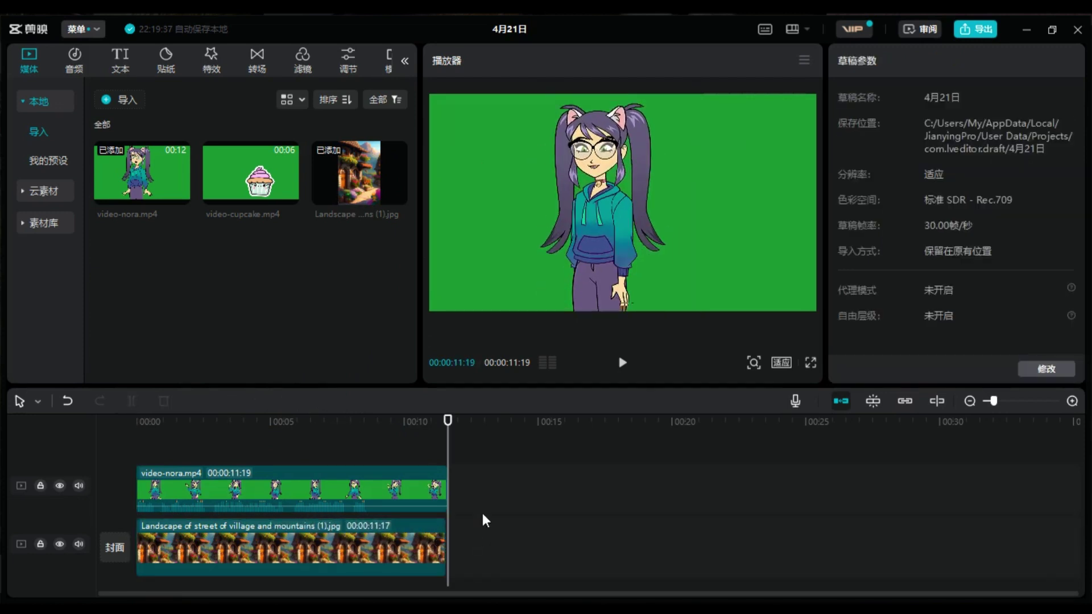
Enable chroma key on the video-nora.mp4 clip, pick its green background as the key colour and slightly raise the intensity.
{"action": "left_click", "coordinate": [302, 479]}
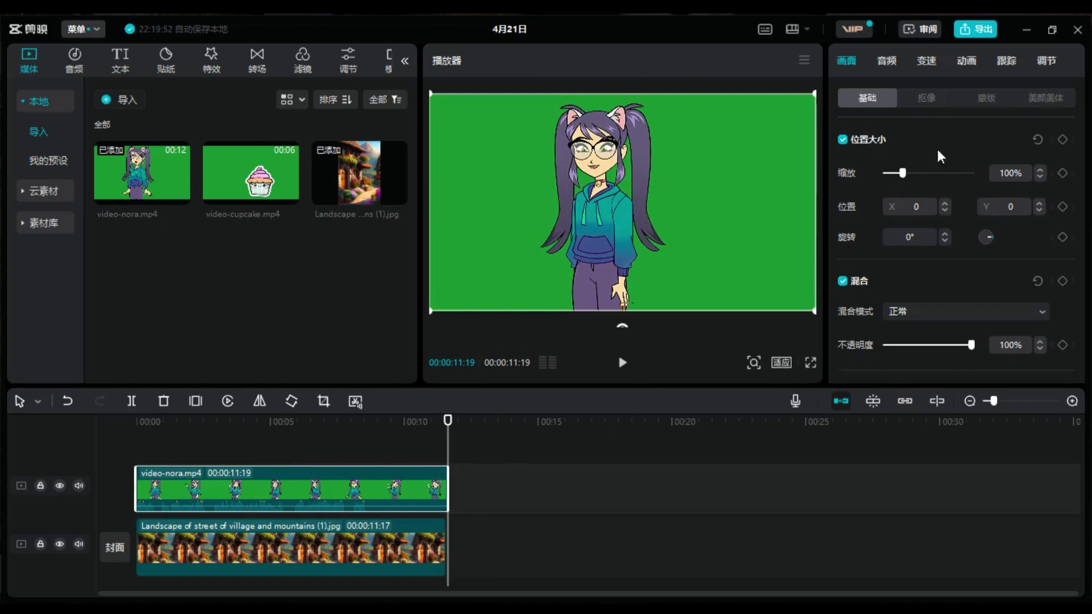
{"action": "left_click", "coordinate": [927, 98]}
{"action": "left_click", "coordinate": [843, 139]}
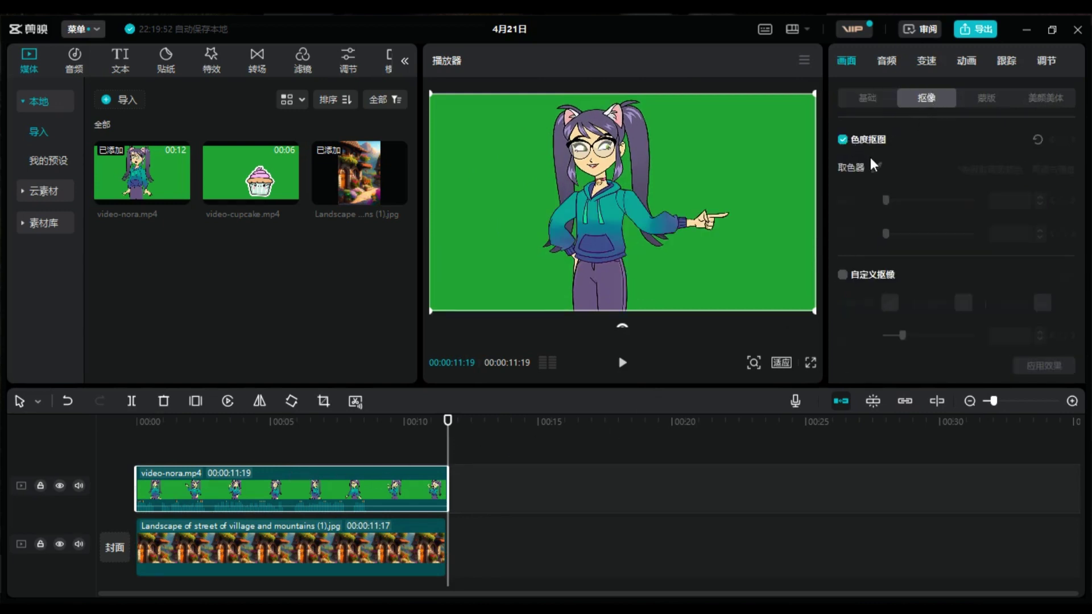
{"action": "left_click", "coordinate": [789, 225]}
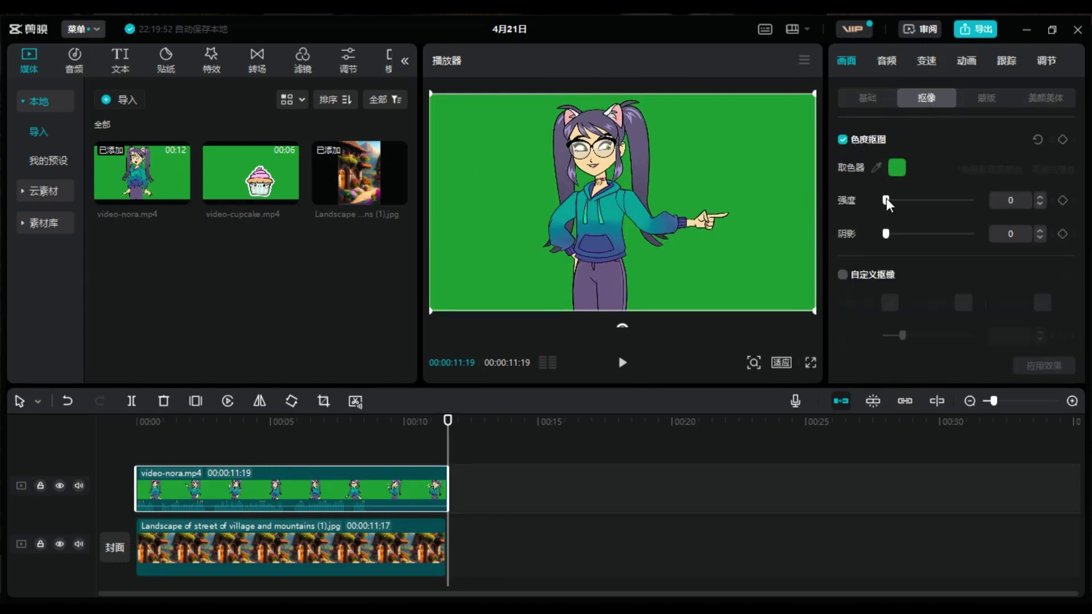
{"action": "left_click_drag", "start_coordinate": [886, 201], "coordinate": [890, 203]}
{"action": "left_click", "coordinate": [308, 444]}
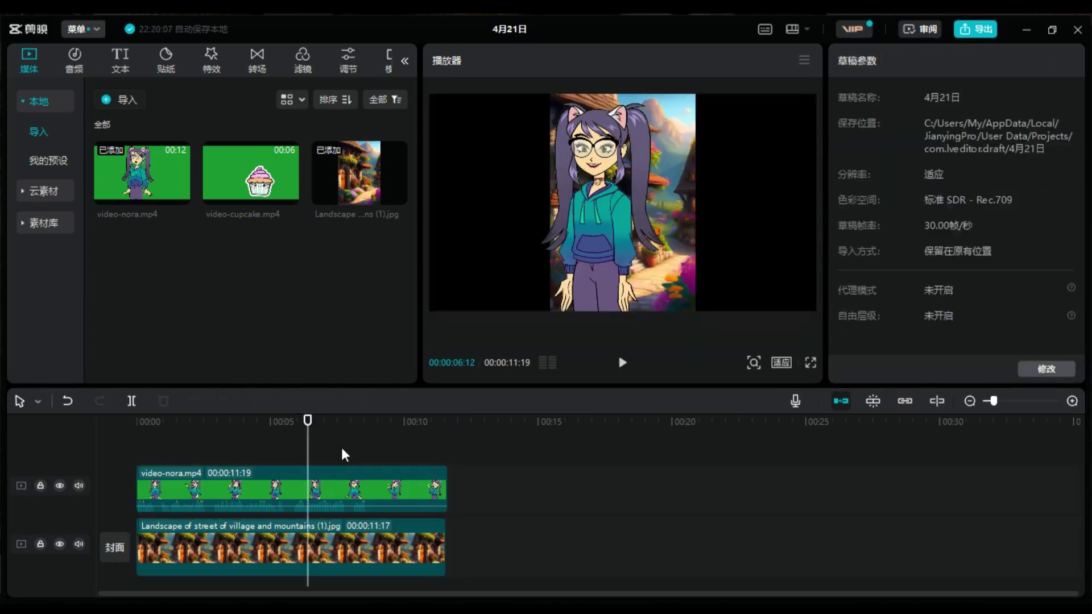
Scale the village landscape image to 267% and shift it vertically to Y 1326 so it fills the frame behind the character.
{"action": "left_click", "coordinate": [406, 540]}
{"action": "left_click", "coordinate": [867, 98]}
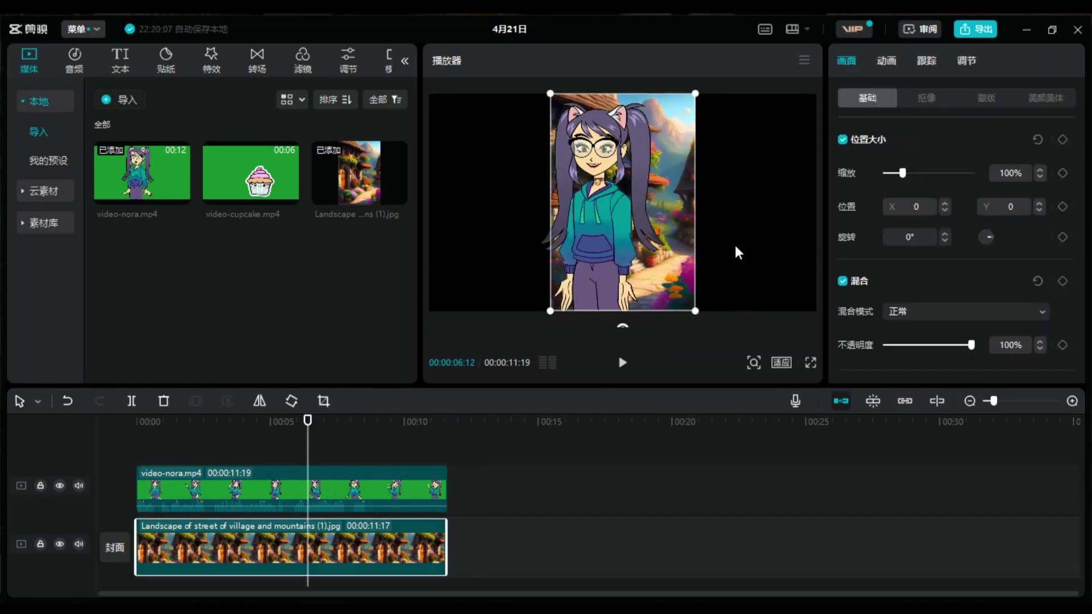
{"action": "left_click_drag", "start_coordinate": [902, 173], "coordinate": [931, 173]}
{"action": "left_click_drag", "start_coordinate": [688, 307], "coordinate": [692, 273]}
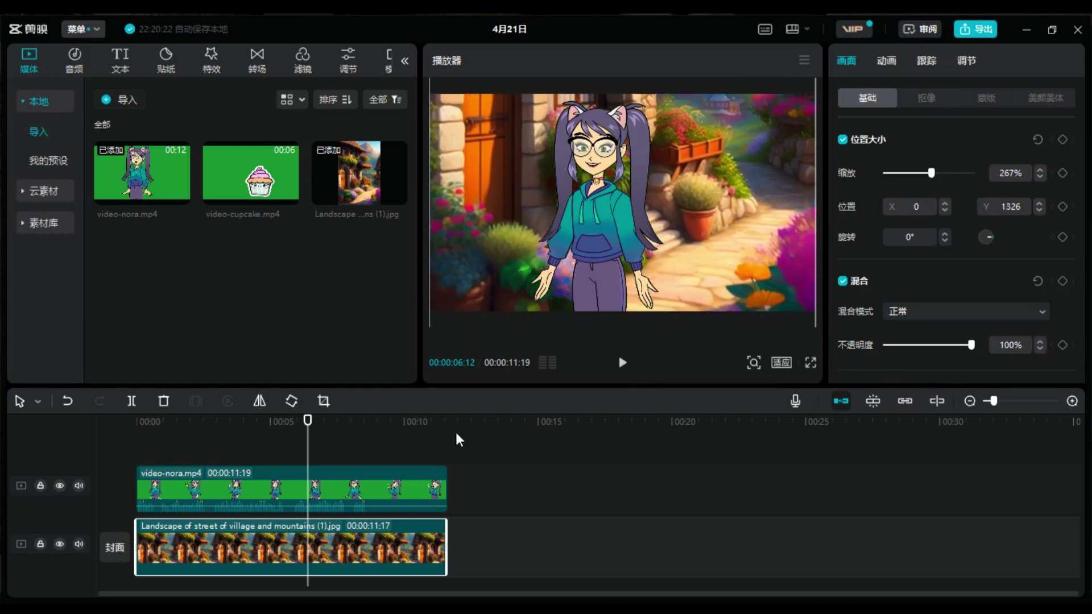
Play the composite from the start to check the character over the enlarged landscape.
{"action": "left_click", "coordinate": [139, 443]}
{"action": "left_click", "coordinate": [622, 362]}
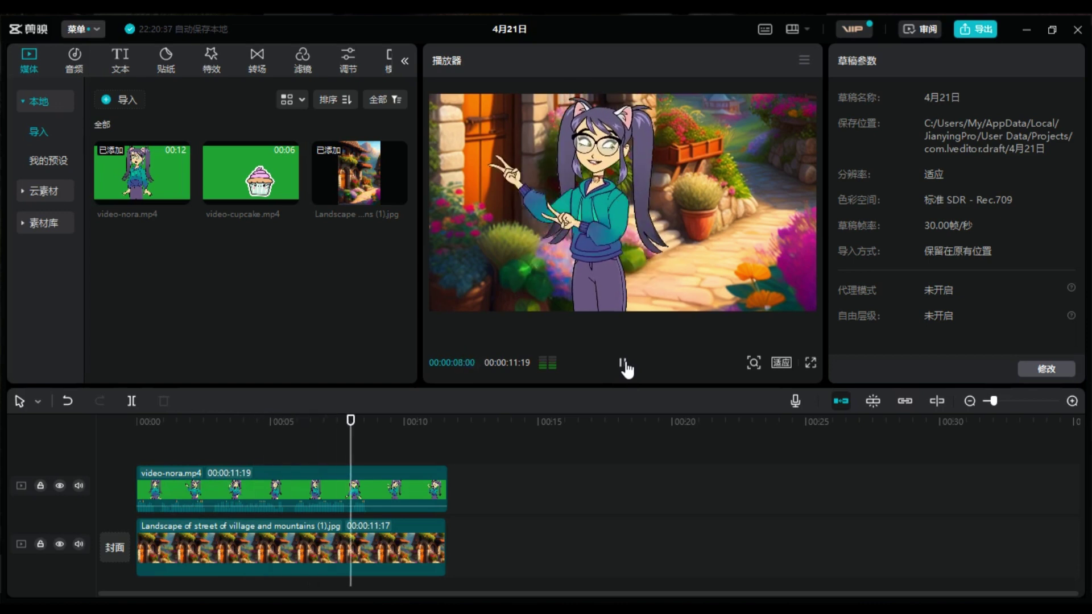
{"action": "left_click", "coordinate": [623, 362]}
Add video-cupcake.mp4 above the character clip, starting near 3 seconds, and chroma-key its green background with intensity 4.
{"action": "left_click_drag", "start_coordinate": [229, 182], "coordinate": [264, 472]}
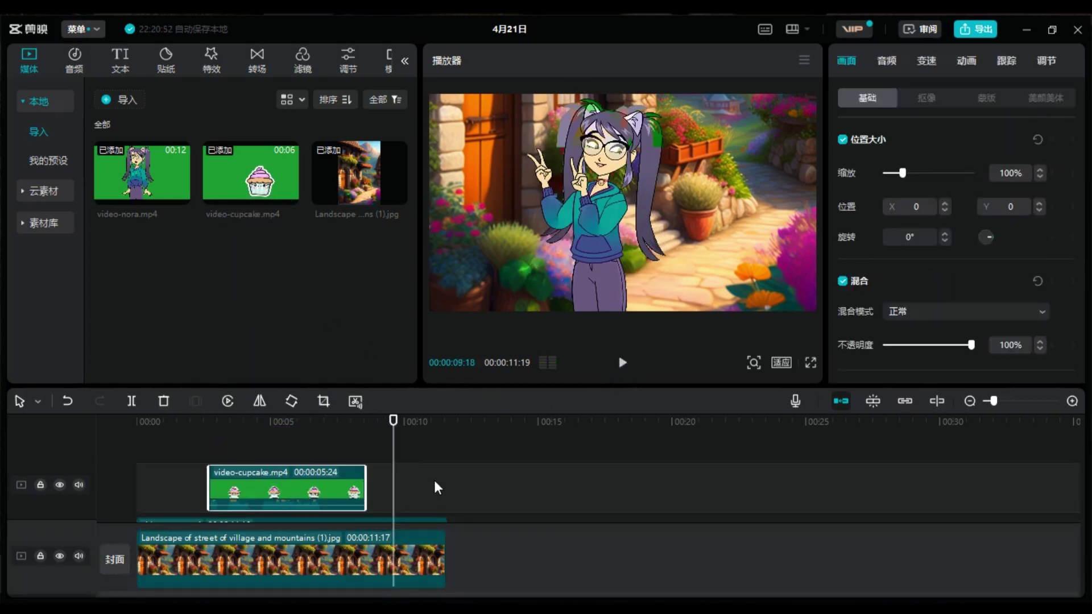
{"action": "left_click", "coordinate": [290, 444]}
{"action": "left_click", "coordinate": [281, 492]}
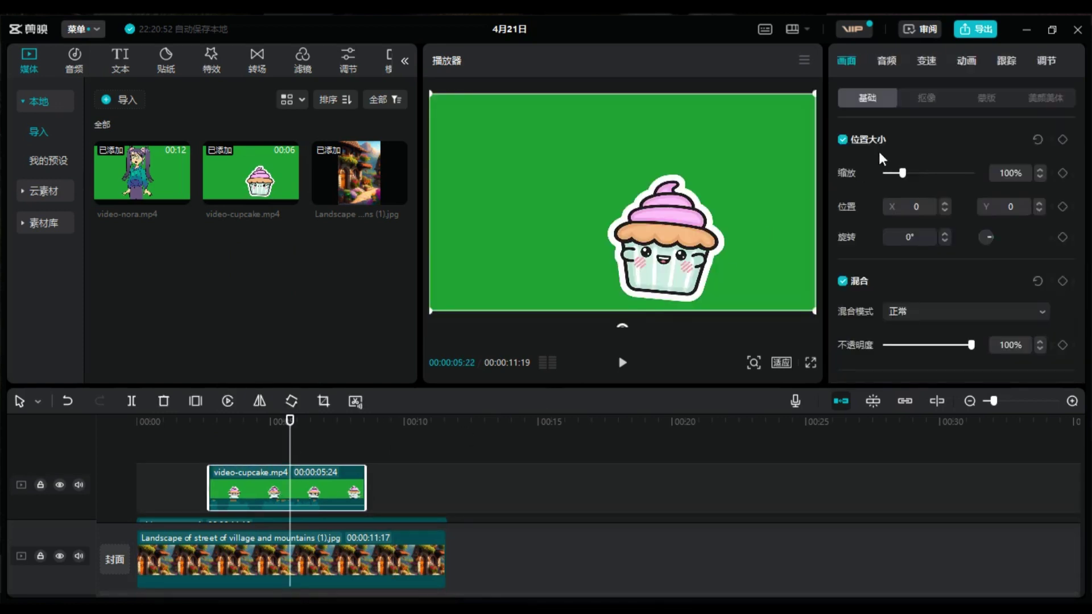
{"action": "left_click", "coordinate": [928, 99]}
{"action": "left_click", "coordinate": [796, 196]}
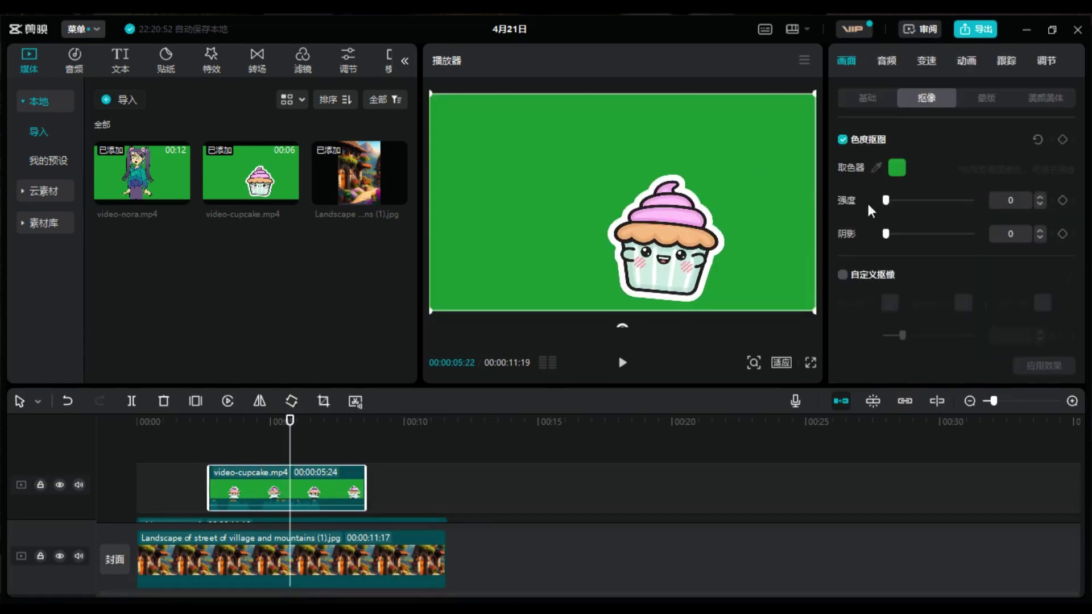
{"action": "left_click_drag", "start_coordinate": [885, 200], "coordinate": [890, 201]}
Shrink the cupcake to 25% and place it beside the character at about X 1519, Y 203.
{"action": "left_click_drag", "start_coordinate": [675, 254], "coordinate": [719, 245]}
{"action": "left_click_drag", "start_coordinate": [481, 85], "coordinate": [625, 167]}
{"action": "left_click_drag", "start_coordinate": [690, 211], "coordinate": [787, 201]}
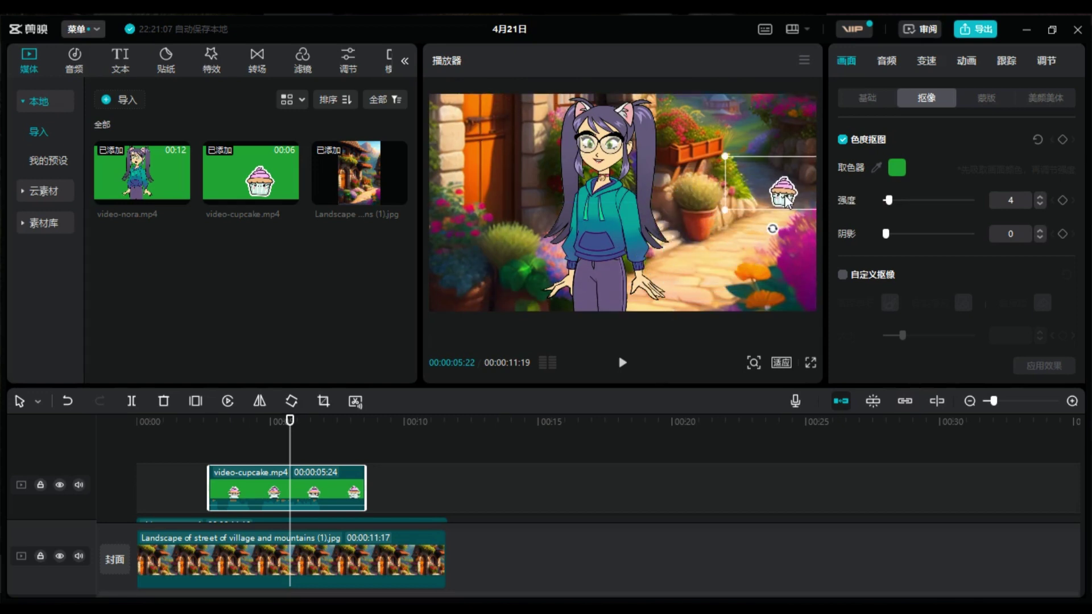
Add a position and size keyframe to the cupcake clip near its start, at 00:00:02:28.
{"action": "left_click", "coordinate": [215, 445]}
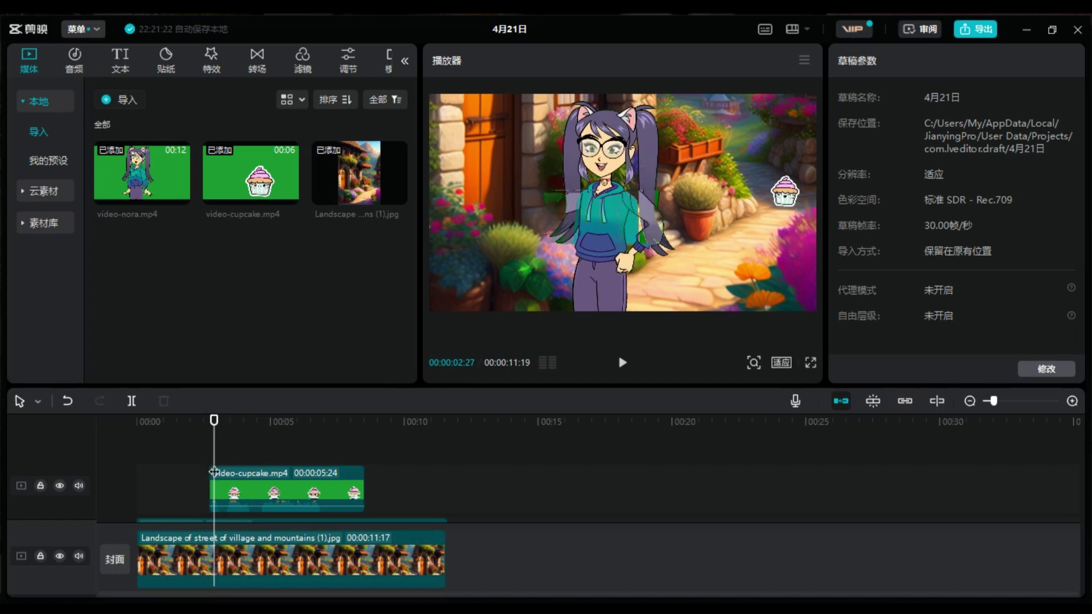
{"action": "left_click", "coordinate": [223, 481]}
{"action": "key", "text": "Left"}
{"action": "key", "text": "Left"}
{"action": "key", "text": "Left"}
{"action": "key", "text": "Left"}
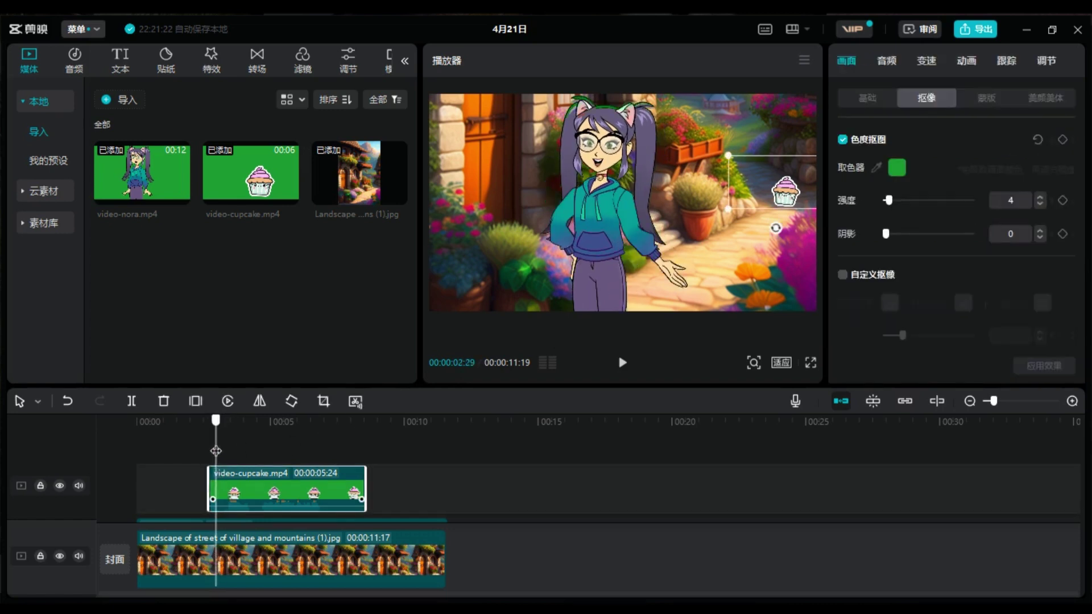
{"action": "left_click", "coordinate": [868, 98]}
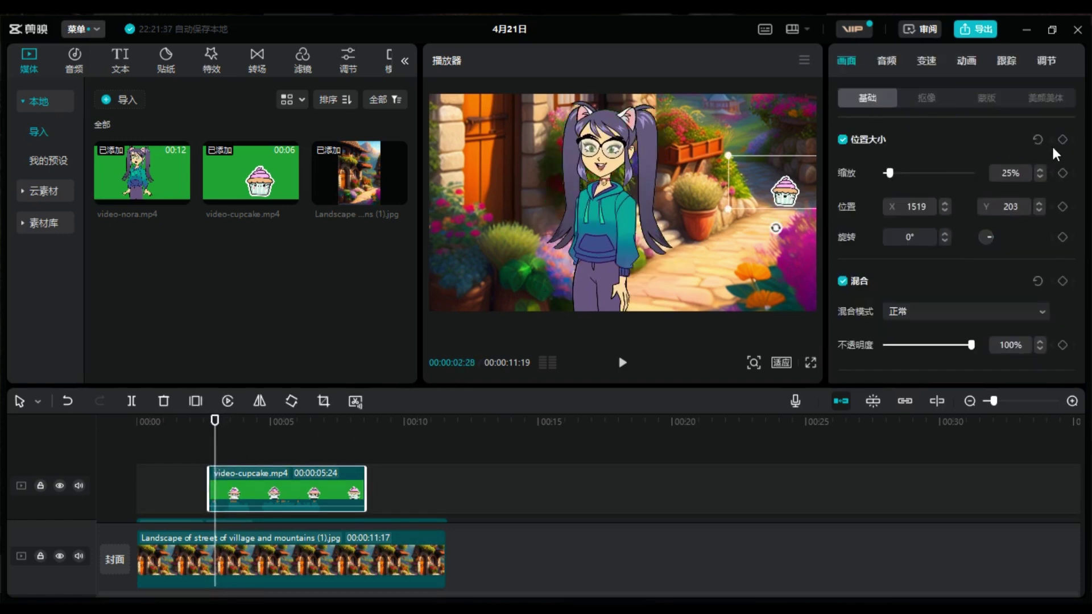
At 00:00:08:09, keyframe the cupcake enlarged to 41% and moved closer to the character at X 599, Y -496.
{"action": "left_click_drag", "start_coordinate": [230, 447], "coordinate": [359, 467]}
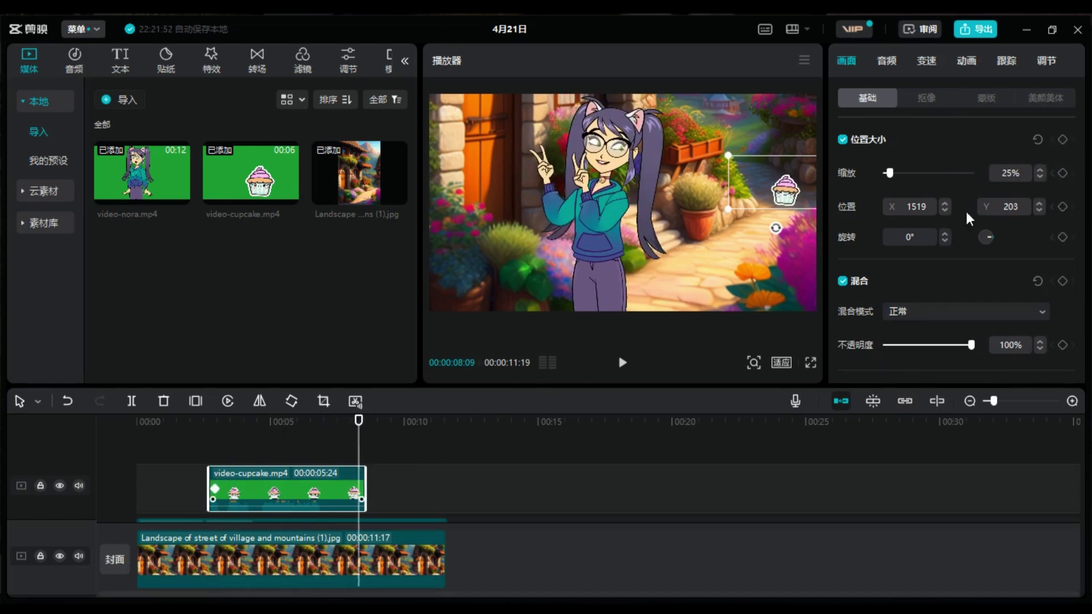
{"action": "left_click_drag", "start_coordinate": [792, 194], "coordinate": [753, 239]}
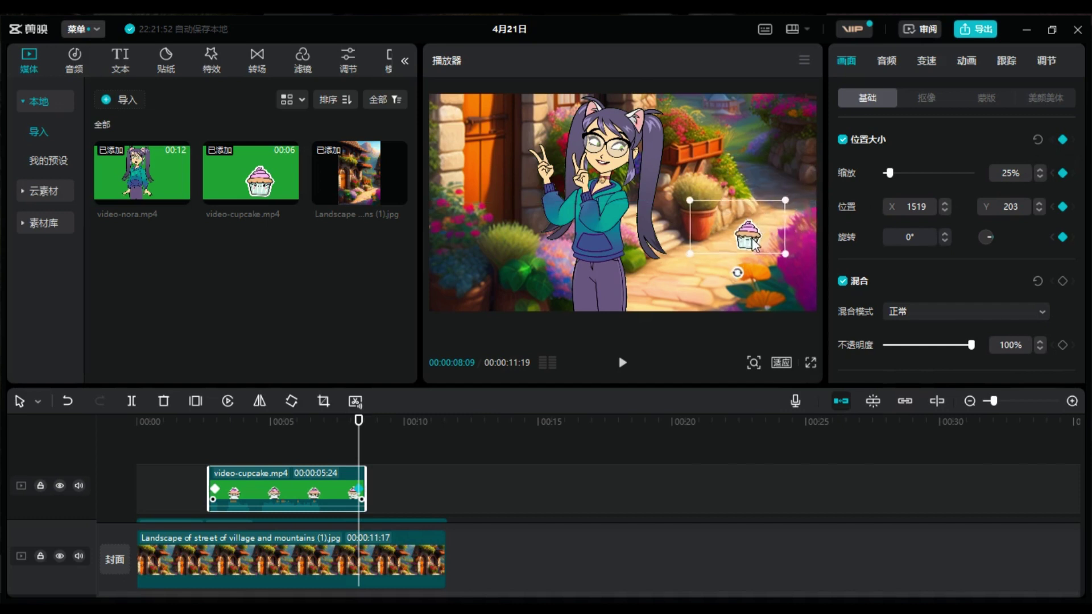
{"action": "left_click_drag", "start_coordinate": [638, 234], "coordinate": [599, 203]}
{"action": "left_click", "coordinate": [556, 298]}
Apply the 渐显 entrance animation to the cupcake clip and play the composite from the start.
{"action": "left_click", "coordinate": [217, 479]}
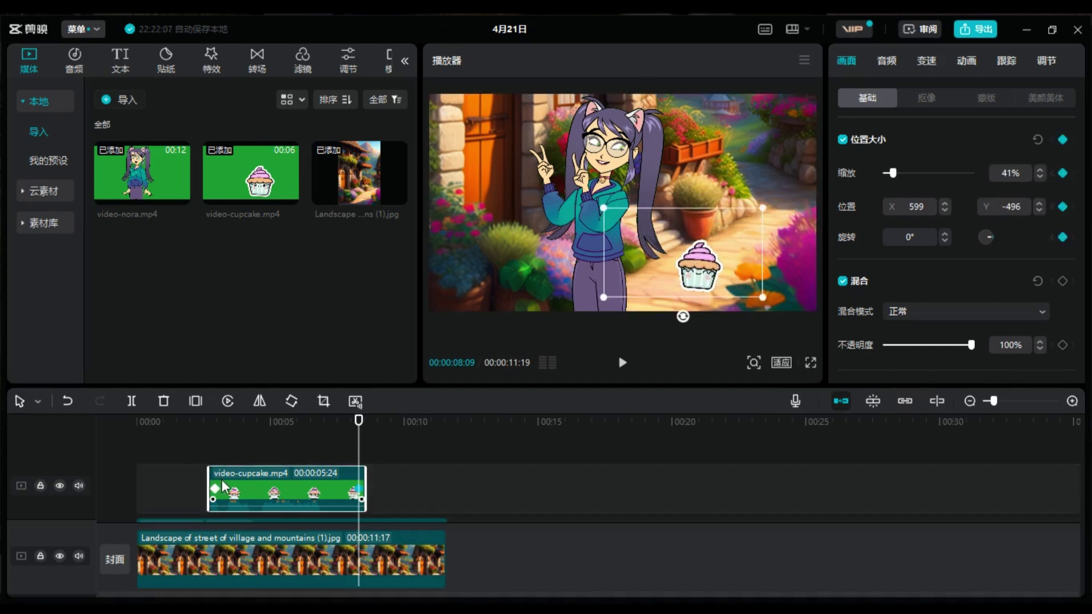
{"action": "left_click", "coordinate": [966, 62]}
{"action": "left_click", "coordinate": [924, 152]}
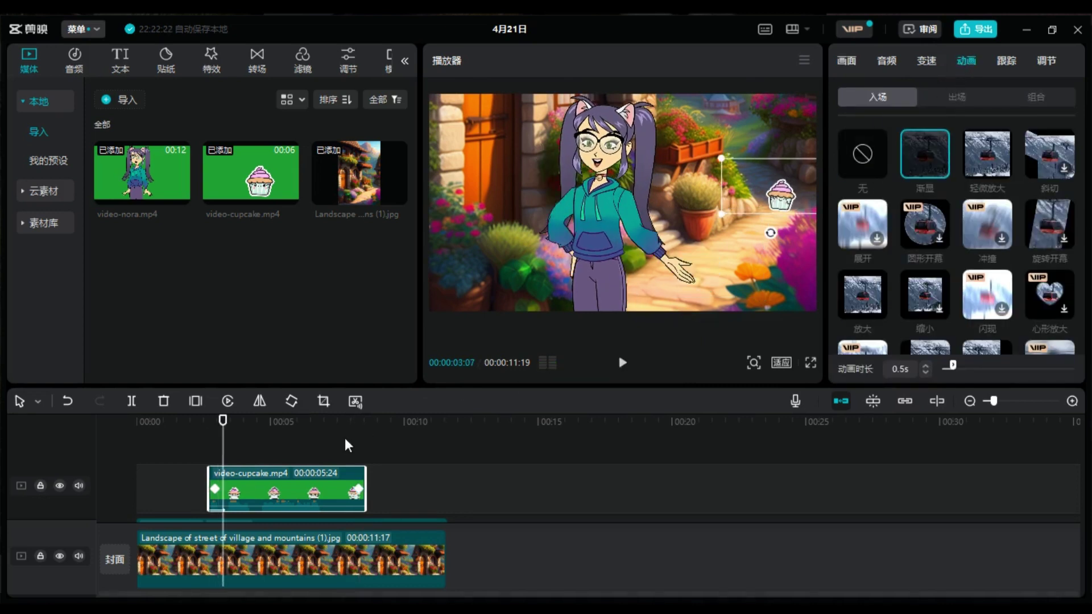
{"action": "left_click", "coordinate": [137, 443]}
{"action": "left_click", "coordinate": [618, 365]}
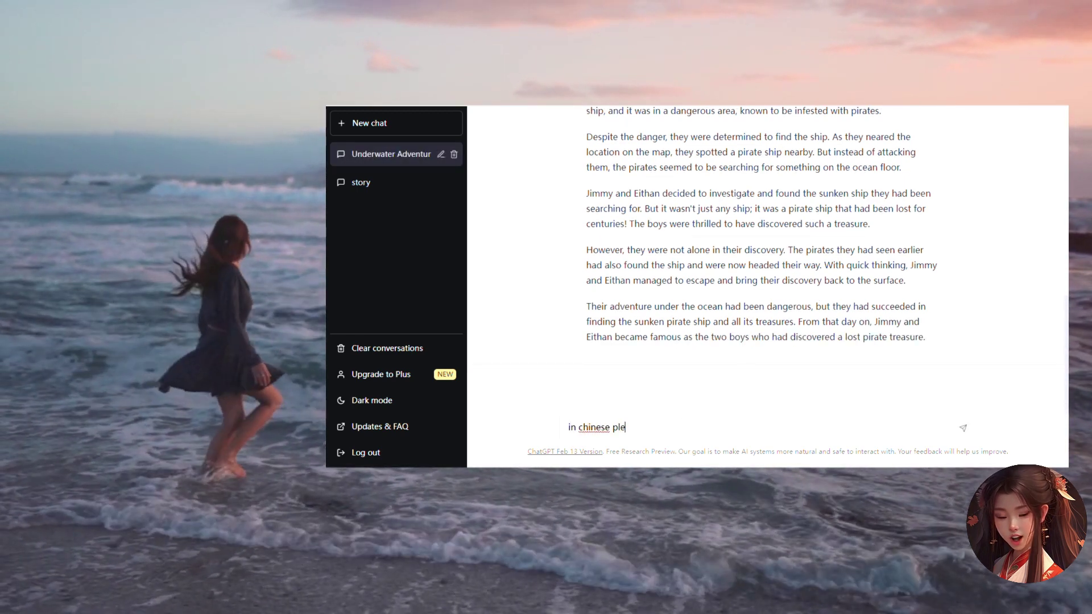
In ChatGPT, complete and send the prompt "in chinese please" in the underwater adventure story chat.
{"action": "type", "text": "ease"}
{"action": "key", "text": "Return"}
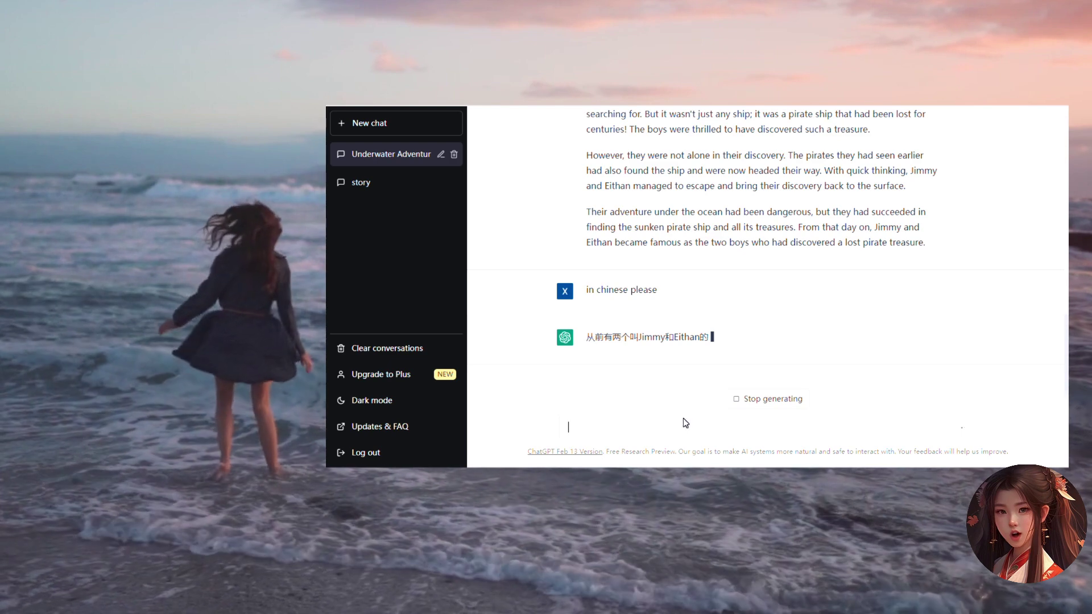